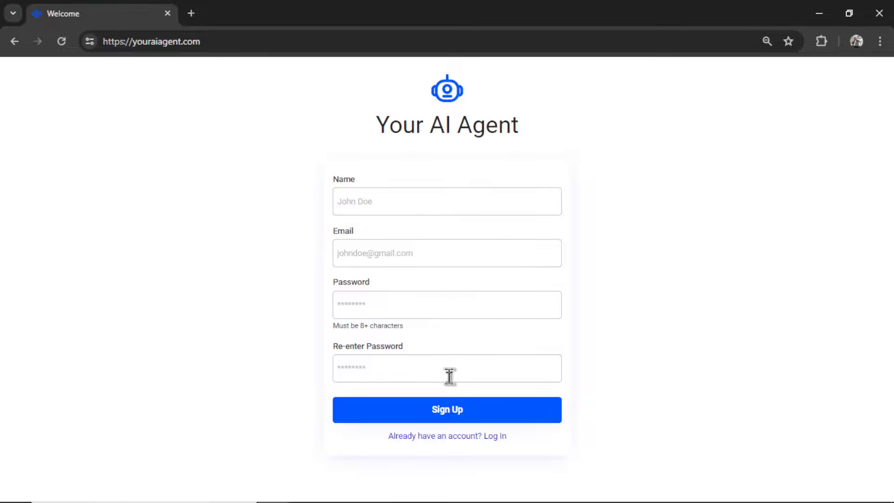
Submit the sign-up form, then start a WordPress.org connection named BookGen with URL bookgen.xyz
{"action": "left_click", "coordinate": [475, 411]}
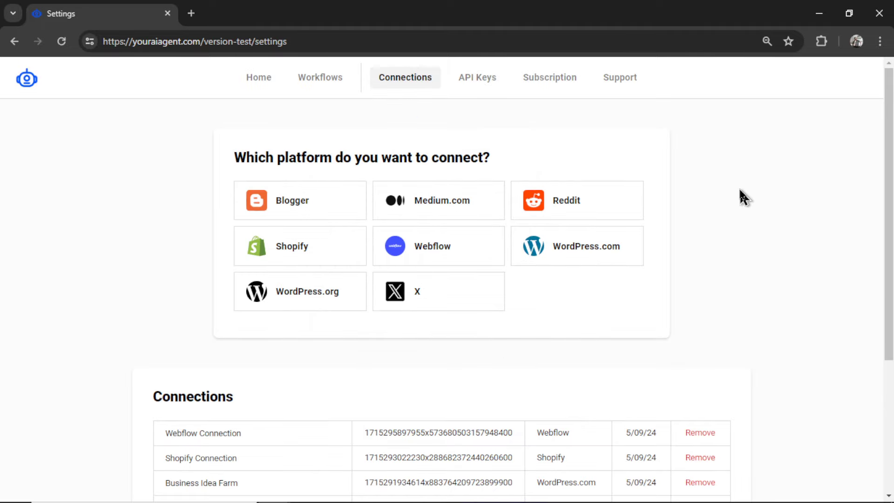
{"action": "left_click", "coordinate": [334, 302]}
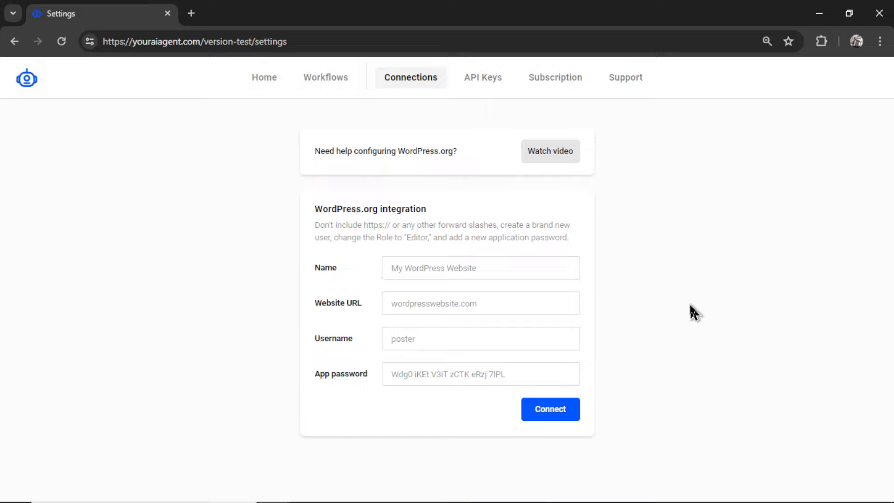
{"action": "left_click", "coordinate": [484, 265]}
{"action": "type", "text": "BookGen"}
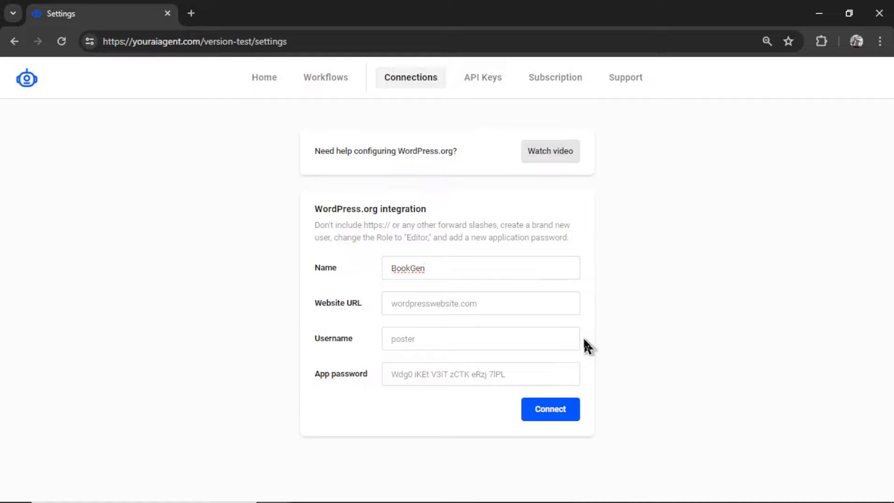
{"action": "left_click", "coordinate": [492, 312]}
{"action": "type", "text": "bookgen.xyz"}
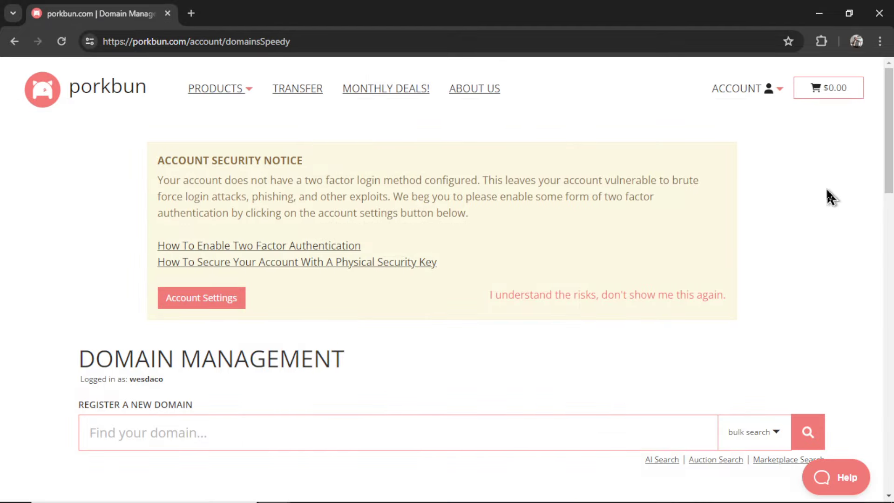
Find bookgen.xyz in Porkbun's domain list and log into its WordPress admin directly
{"action": "left_click_drag", "start_coordinate": [890, 135], "coordinate": [890, 294]}
{"action": "mouse_move", "coordinate": [343, 351]}
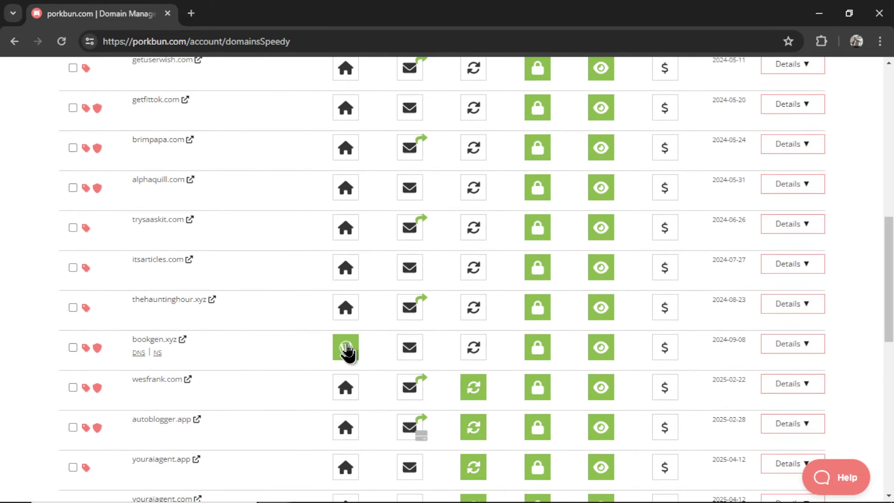
{"action": "left_click", "coordinate": [346, 348]}
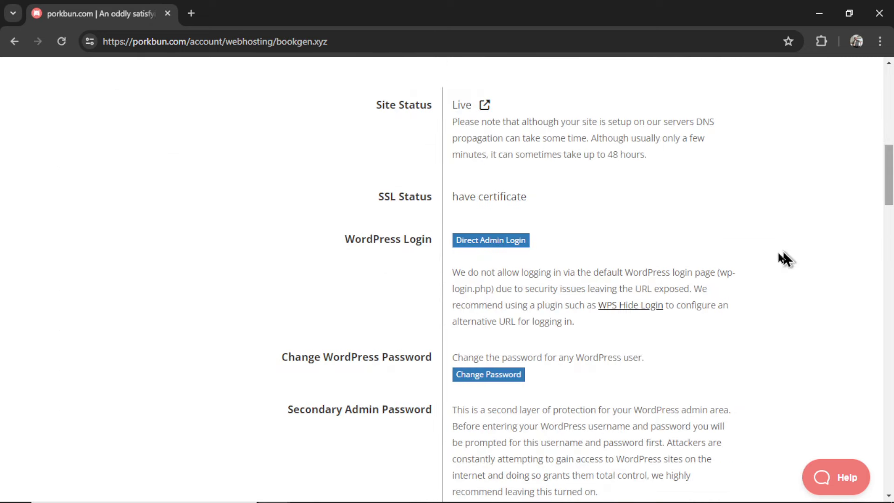
{"action": "left_click", "coordinate": [501, 243]}
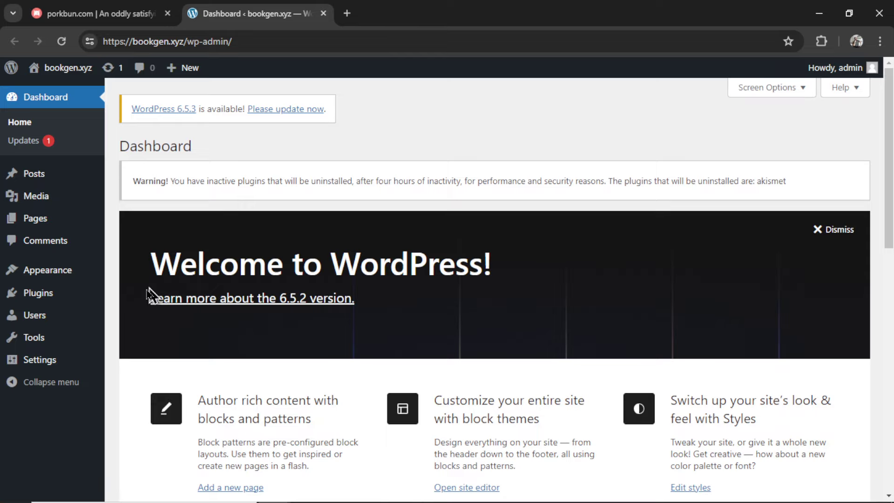
Go to the Add New User page under Users in WordPress
{"action": "mouse_move", "coordinate": [40, 316]}
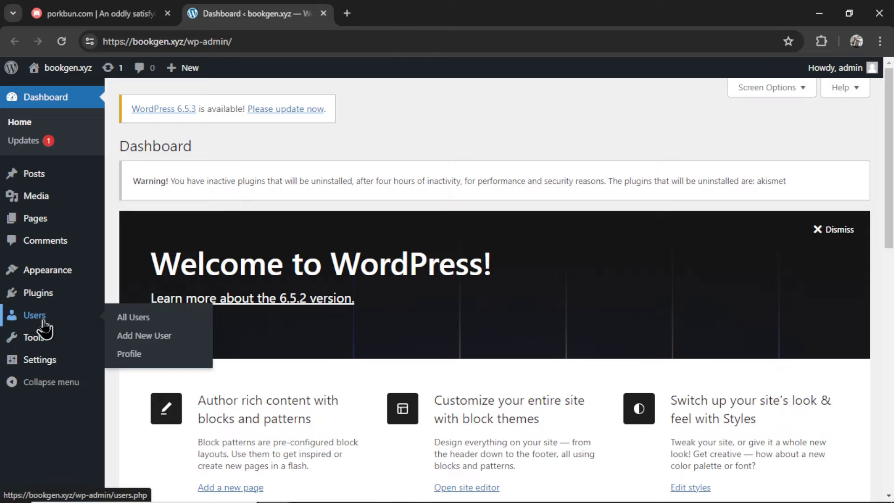
{"action": "left_click", "coordinate": [135, 318]}
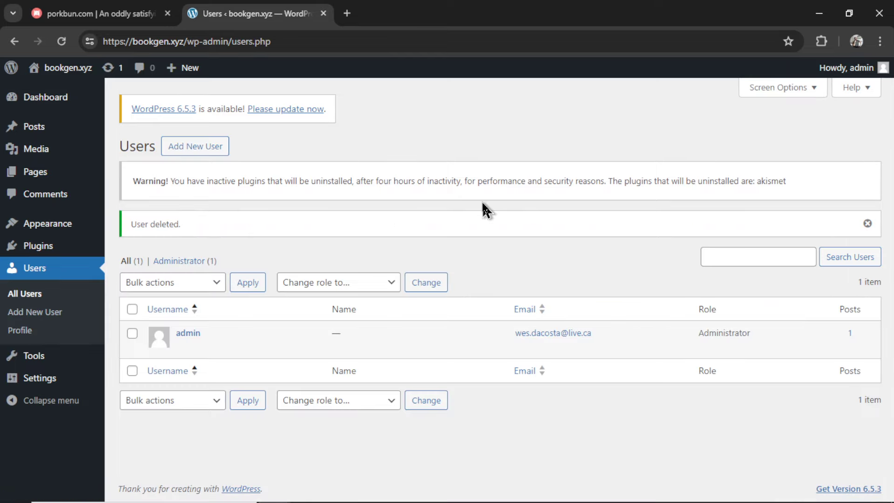
{"action": "left_click", "coordinate": [204, 150]}
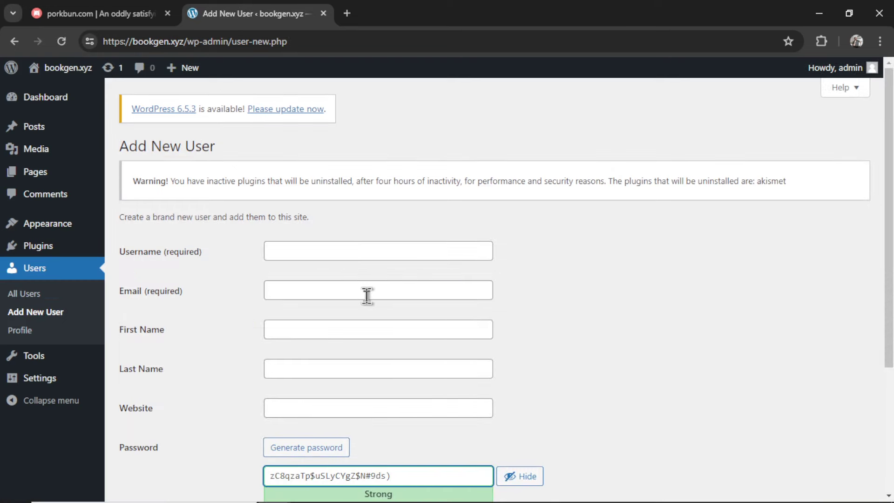
Enter username poster, paste the new user's e-mail address, and choose the Editor role
{"action": "left_click", "coordinate": [365, 252]}
{"action": "type", "text": "poster"}
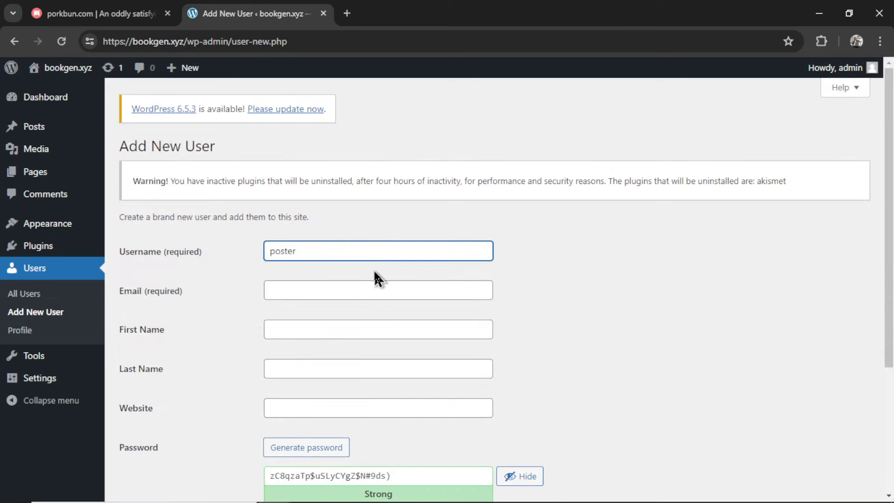
{"action": "left_click", "coordinate": [404, 289]}
{"action": "key", "text": "ctrl+v"}
{"action": "scroll", "coordinate": [890, 249], "scroll_direction": "down", "scroll_amount": 1}
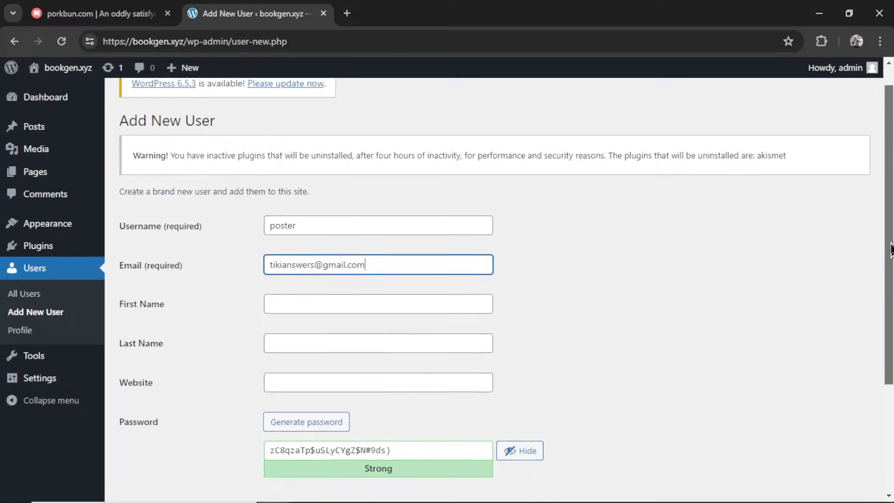
{"action": "scroll", "coordinate": [891, 249], "scroll_direction": "down", "scroll_amount": 3}
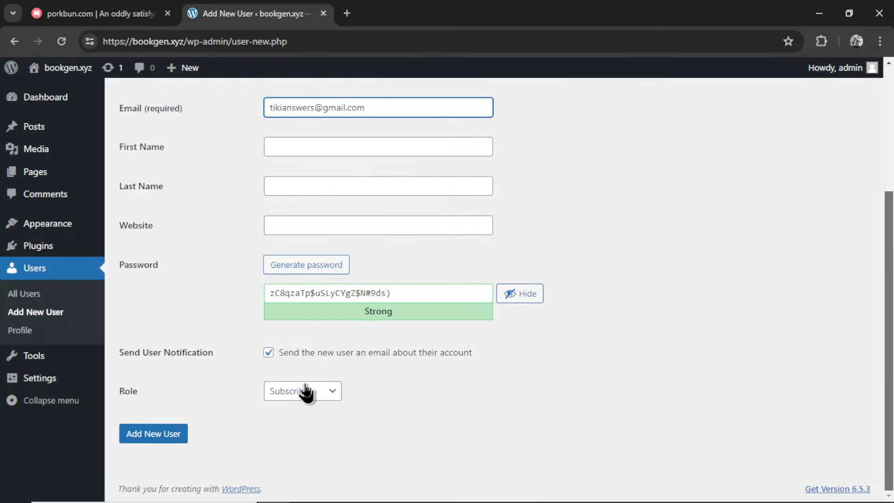
{"action": "left_click", "coordinate": [306, 391]}
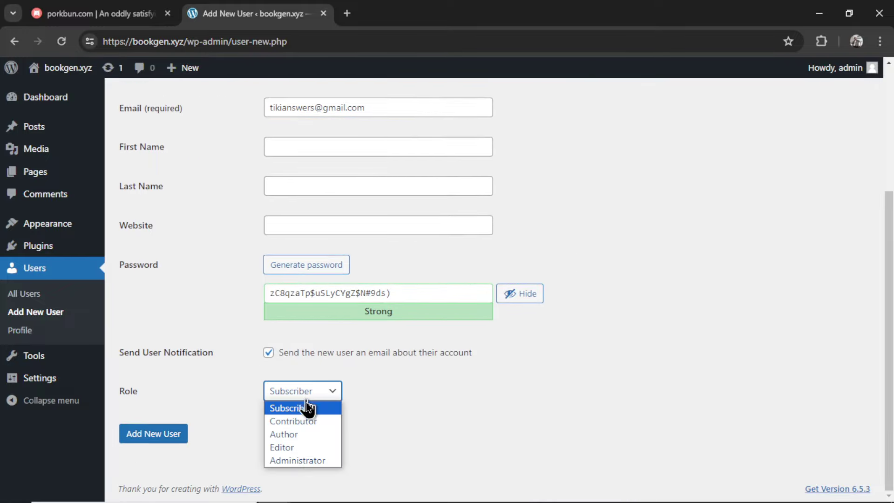
{"action": "left_click", "coordinate": [318, 448]}
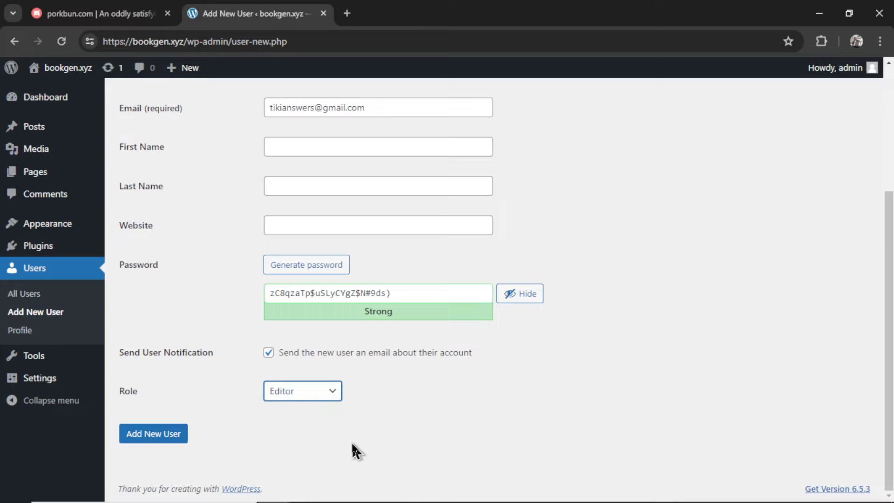
Create the poster user and open its profile at the Application Passwords section
{"action": "left_click", "coordinate": [172, 441]}
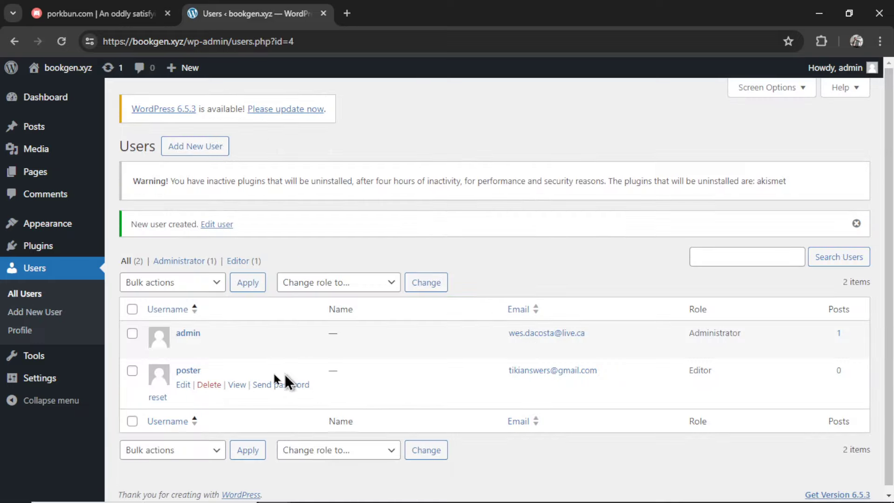
{"action": "left_click", "coordinate": [188, 370]}
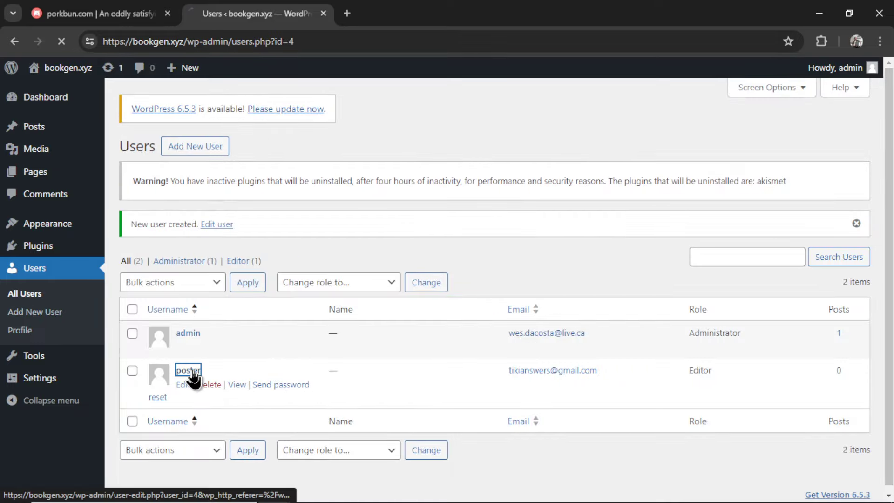
{"action": "scroll", "coordinate": [309, 371], "scroll_direction": "down", "scroll_amount": 5}
{"action": "scroll", "coordinate": [506, 286], "scroll_direction": "down", "scroll_amount": 15}
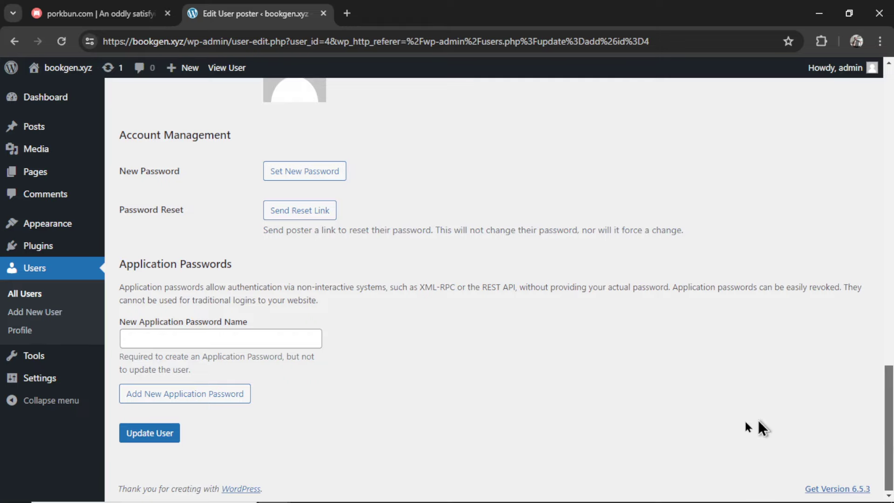
Generate an application password named automarketing and select the generated password
{"action": "left_click", "coordinate": [238, 336]}
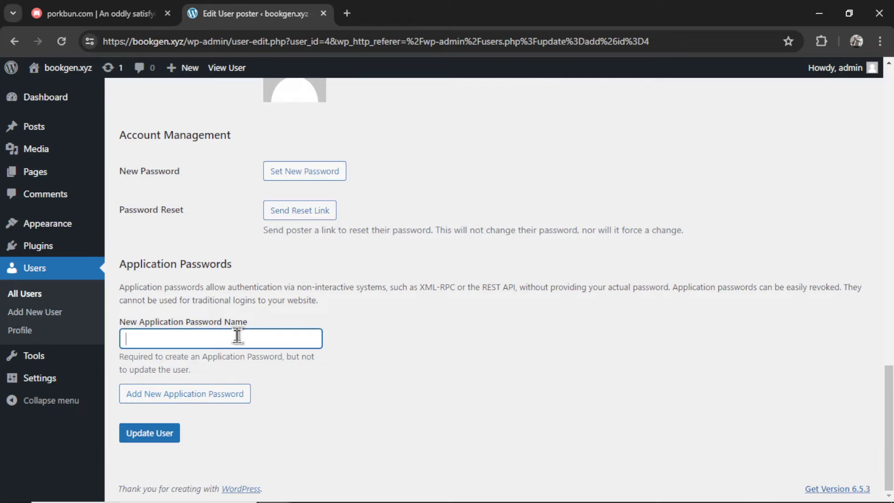
{"action": "key", "text": "ctrl+v"}
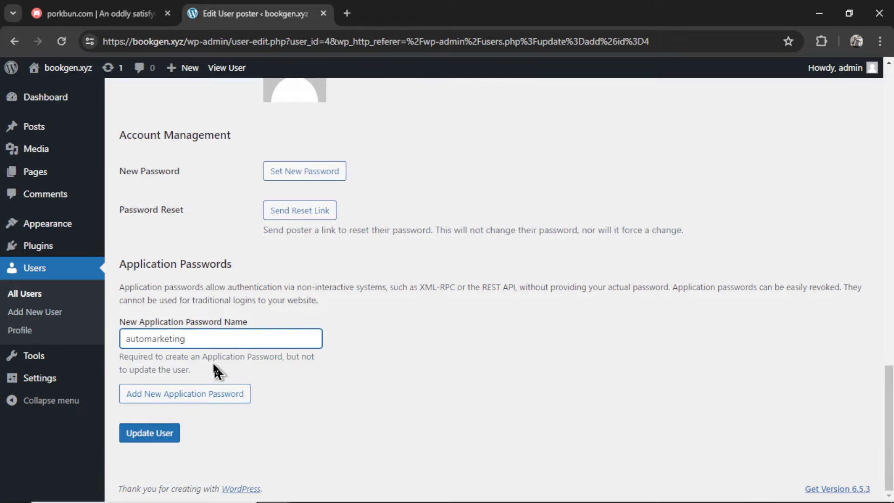
{"action": "left_click", "coordinate": [209, 409]}
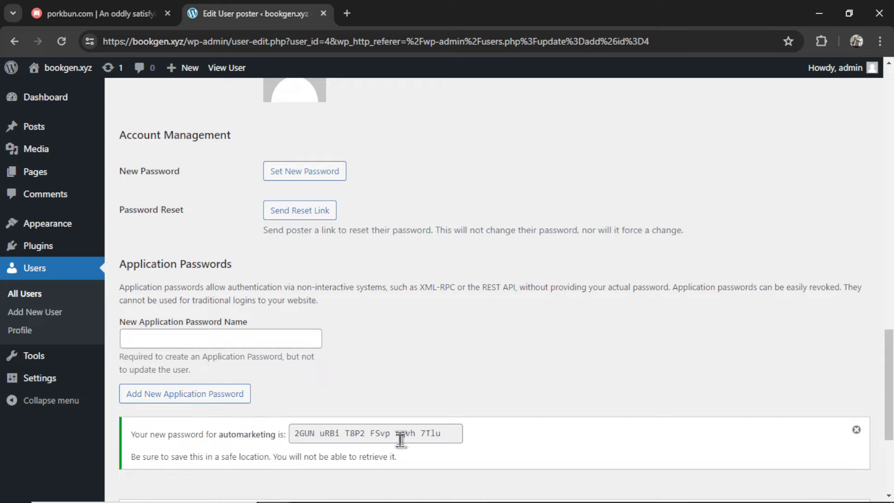
{"action": "left_click", "coordinate": [402, 436]}
{"action": "key", "text": "ctrl+a"}
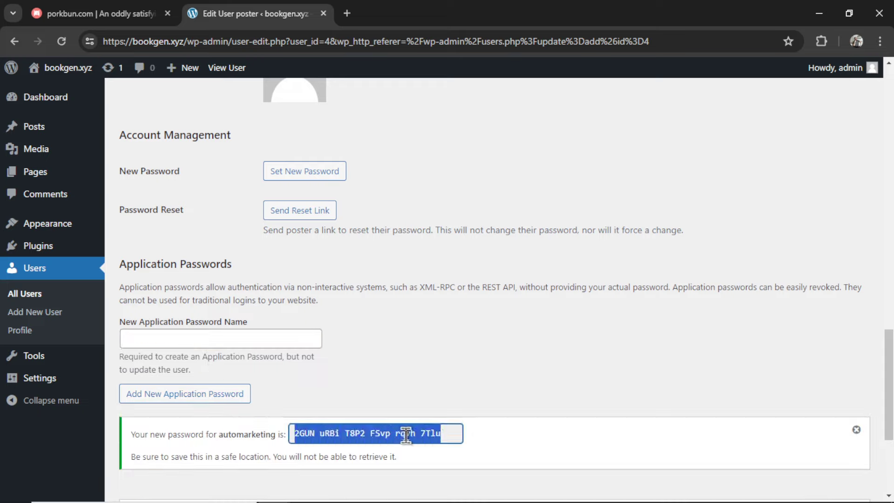
{"action": "key", "text": "alt+Tab"}
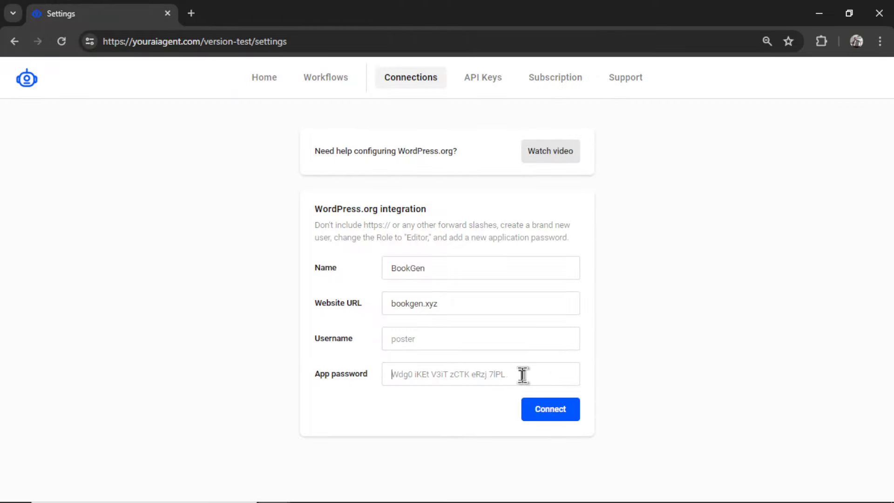
Paste the application password and enter poster as the connection username
{"action": "key", "text": "ctrl+v"}
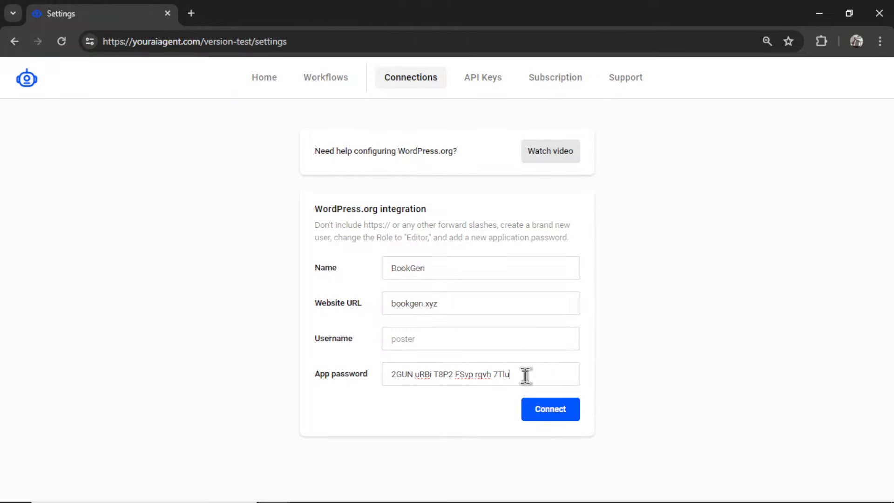
{"action": "left_click", "coordinate": [521, 335]}
{"action": "type", "text": "postee"}
{"action": "key", "text": "BackSpace"}
{"action": "type", "text": "r"}
Connect the site, dismiss the confirmation, and check BookGen atop the Connections list
{"action": "left_click", "coordinate": [543, 412]}
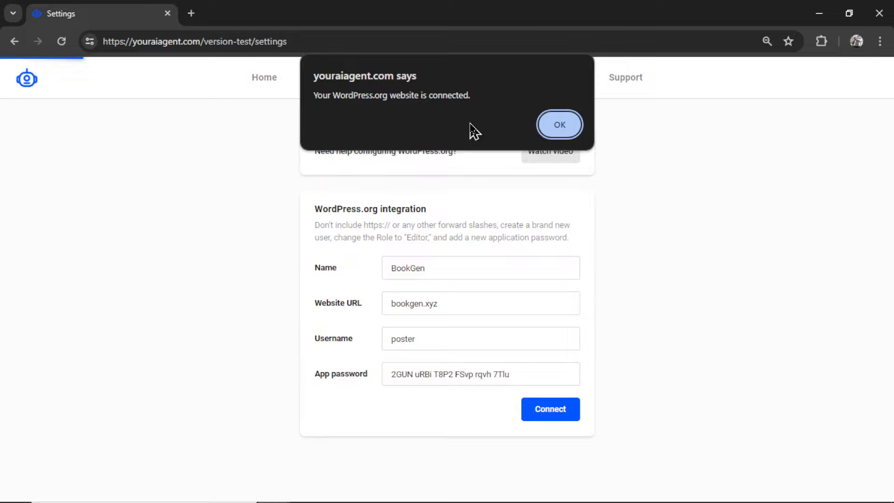
{"action": "left_click", "coordinate": [556, 128]}
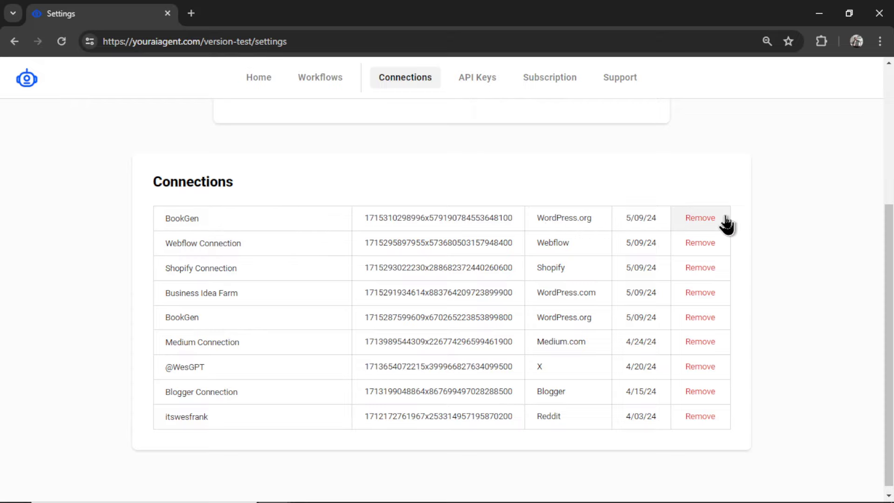
{"action": "scroll", "coordinate": [726, 225], "scroll_direction": "up", "scroll_amount": 5}
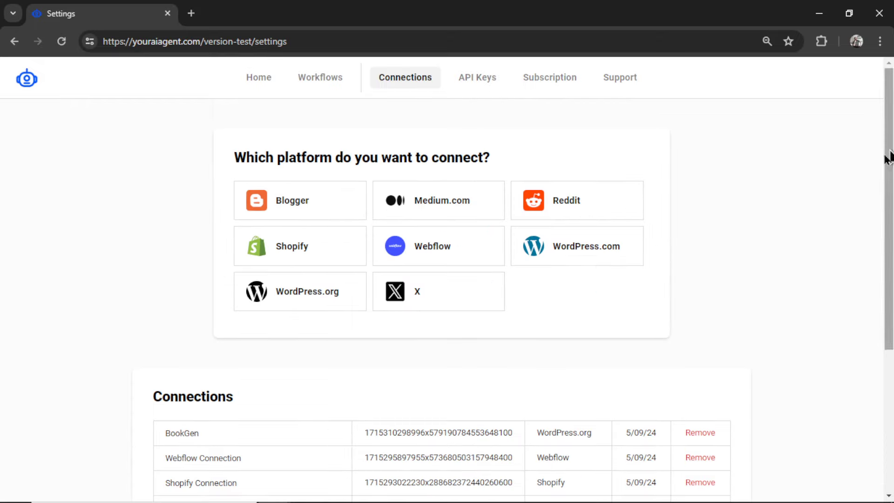
Open the API Keys page and look over the OpenAI, Gemini, Claude and Stable Diffusion 3 key fields
{"action": "left_click", "coordinate": [476, 83]}
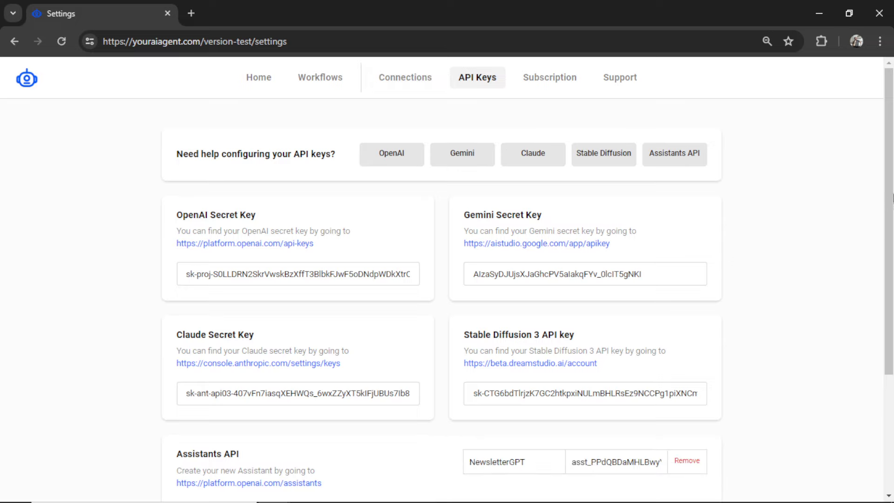
{"action": "scroll", "coordinate": [892, 198], "scroll_direction": "down", "scroll_amount": 1}
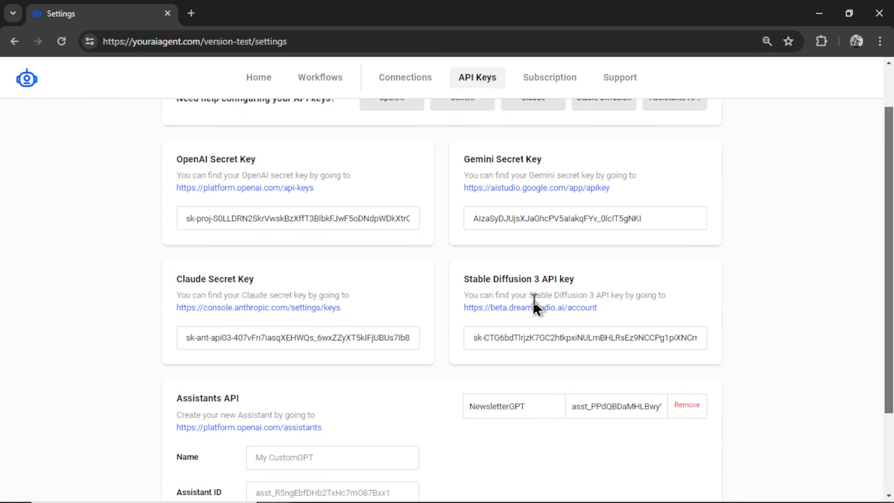
{"action": "scroll", "coordinate": [540, 296], "scroll_direction": "down", "scroll_amount": 2}
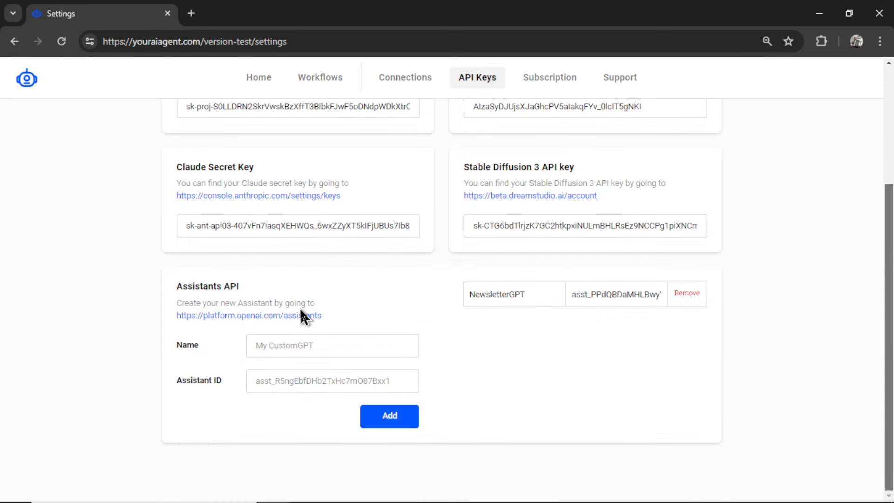
{"action": "scroll", "coordinate": [890, 300], "scroll_direction": "up", "scroll_amount": 1}
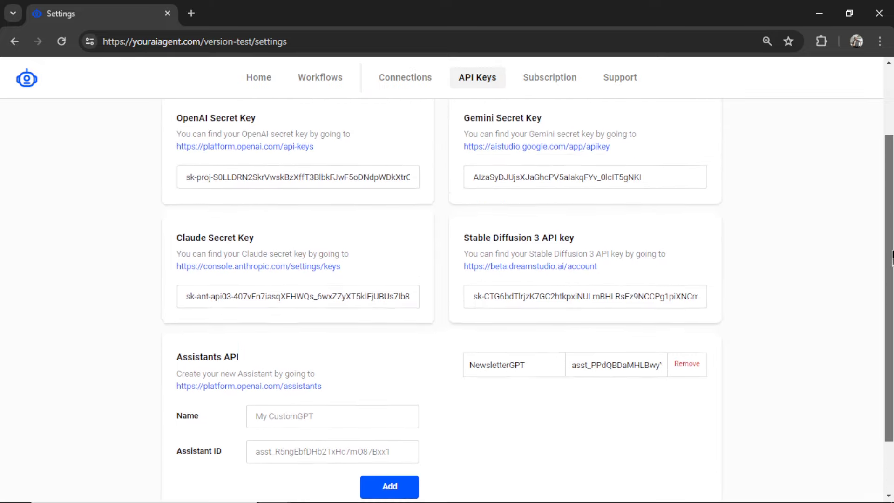
{"action": "left_click_drag", "start_coordinate": [892, 256], "coordinate": [891, 241]}
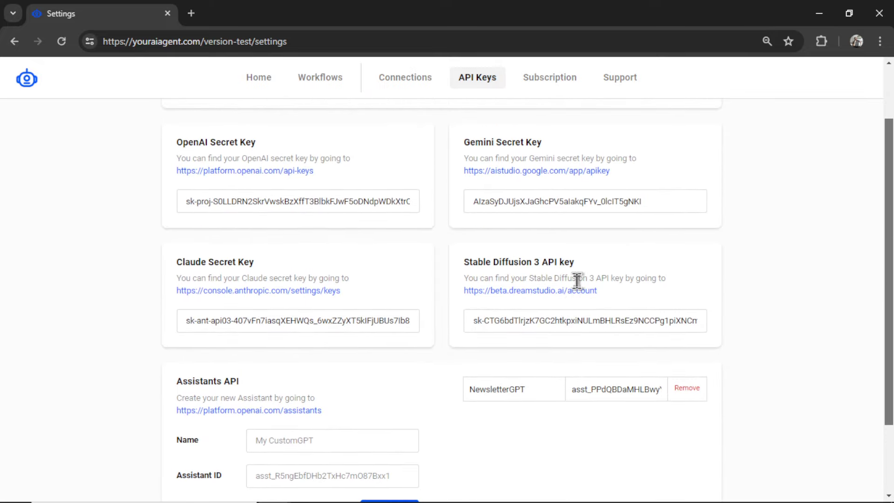
Create a new OpenAI secret key named AutoMarketing and copy it
{"action": "left_click", "coordinate": [303, 171]}
{"action": "scroll", "coordinate": [742, 364], "scroll_direction": "down", "scroll_amount": 2}
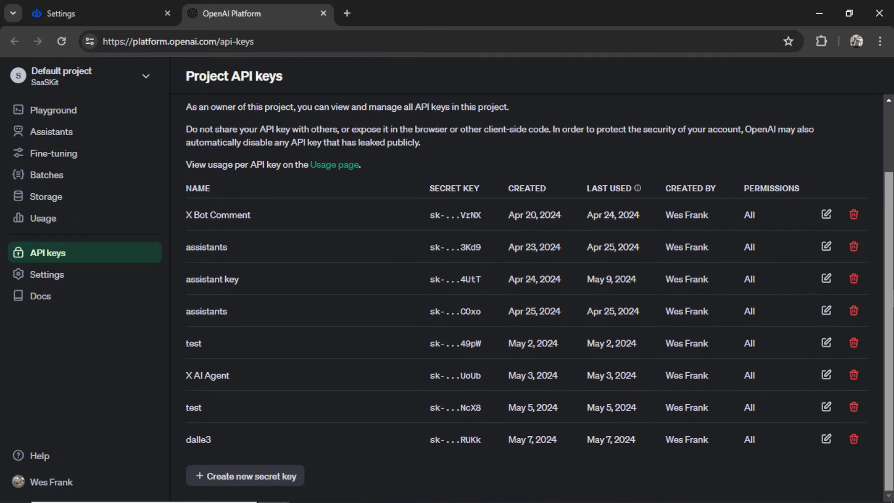
{"action": "left_click", "coordinate": [285, 477]}
{"action": "key", "text": "ctrl+v"}
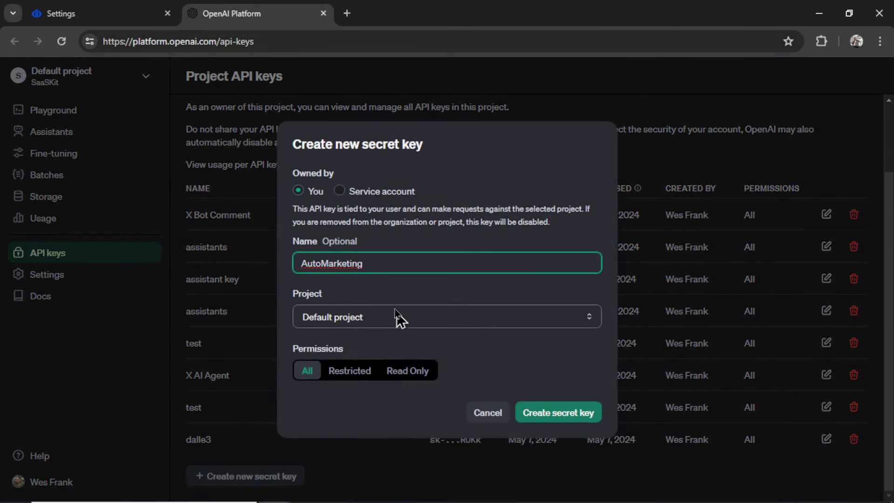
{"action": "left_click", "coordinate": [569, 419]}
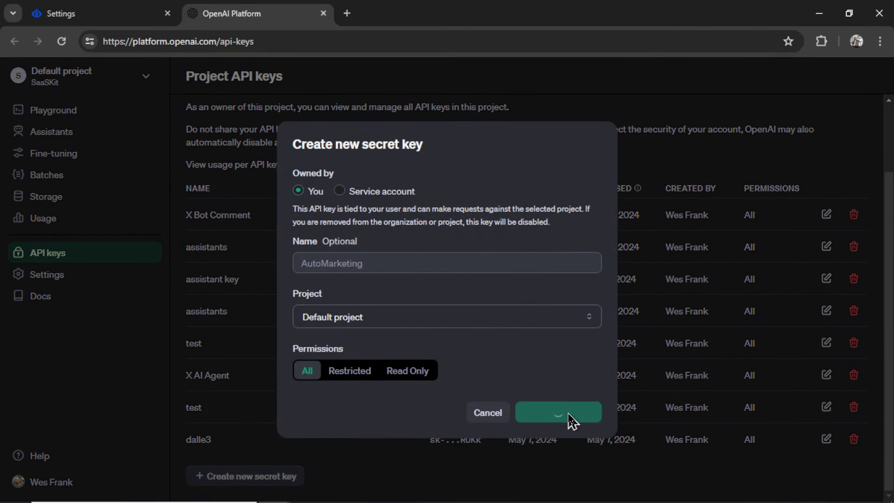
{"action": "left_click", "coordinate": [574, 278]}
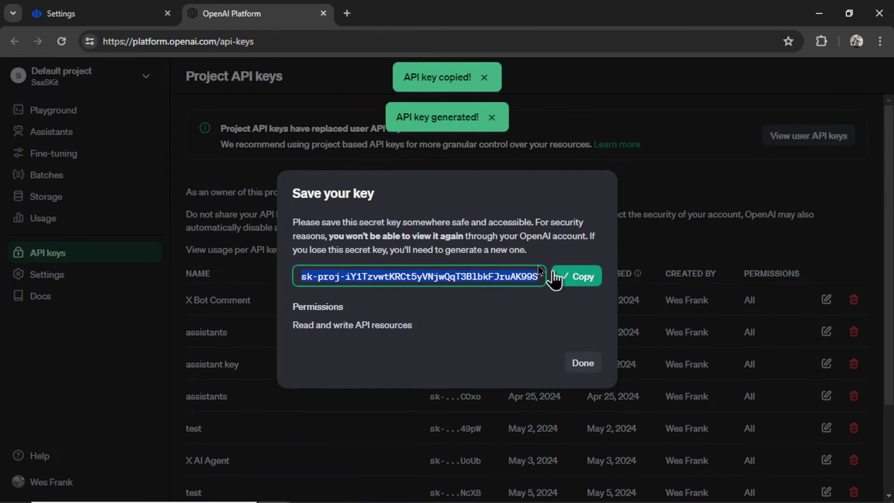
Replace the old key in the agent's OpenAI Secret Key field with the new one
{"action": "key", "text": "ctrl+Tab"}
{"action": "triple_click", "coordinate": [345, 202]}
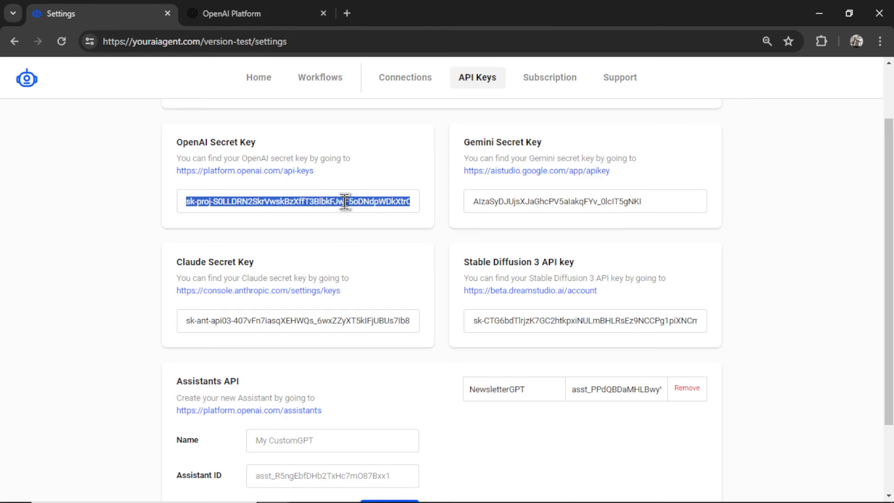
{"action": "key", "text": "ctrl+v"}
{"action": "key", "text": "ctrl+Tab"}
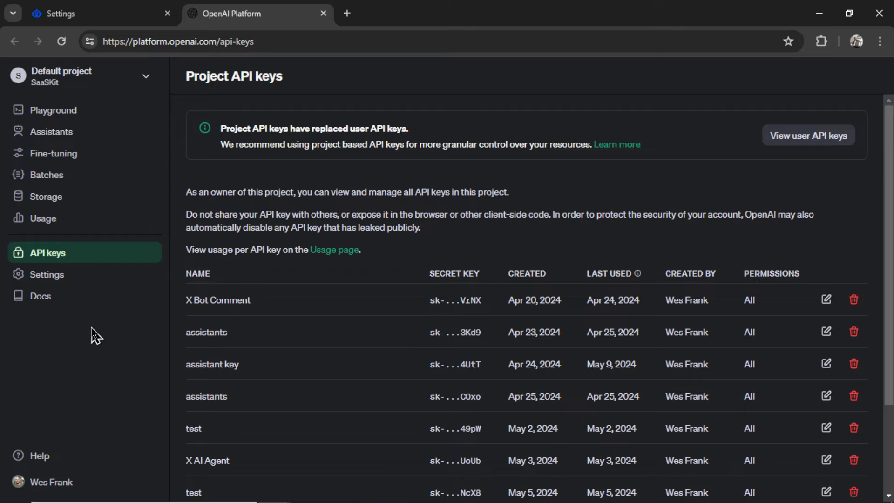
View the $1.05 credit balance on OpenAI's Billing page, then close that tab
{"action": "left_click", "coordinate": [69, 280]}
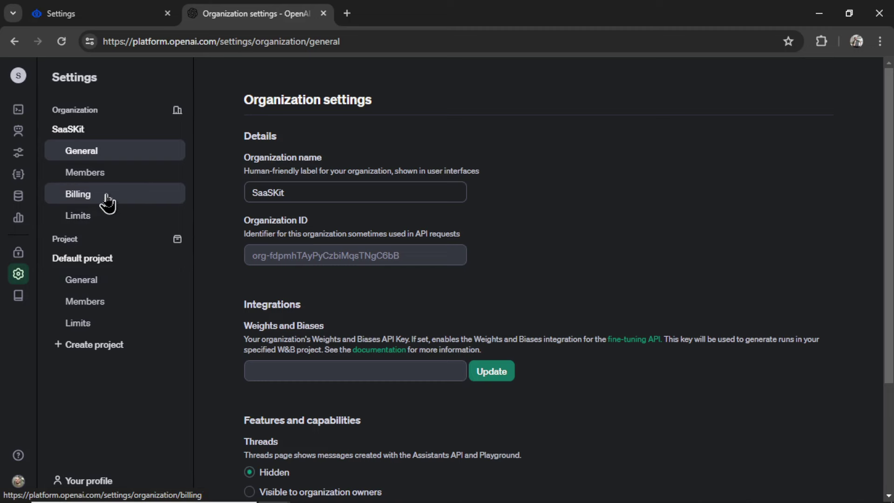
{"action": "left_click", "coordinate": [106, 198]}
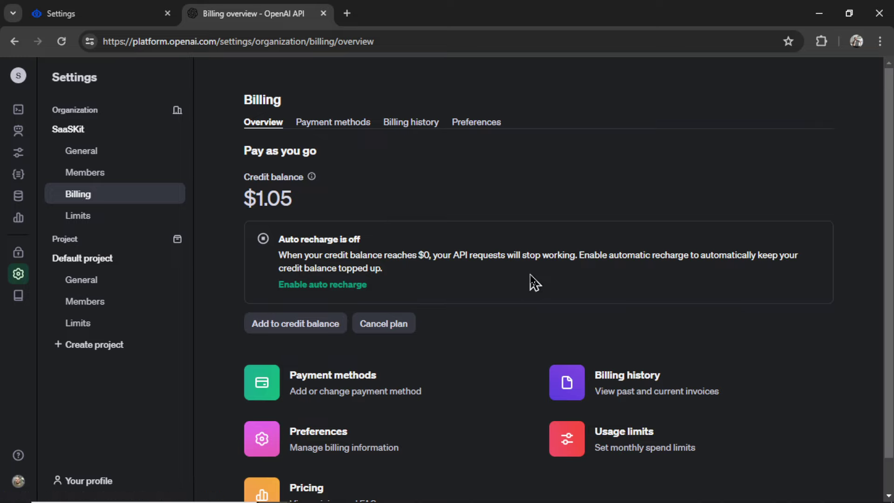
{"action": "key", "text": "ctrl+w"}
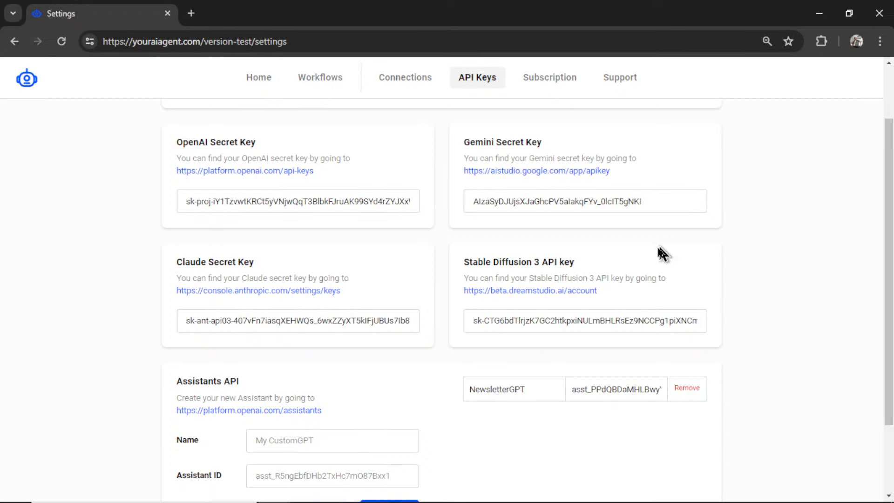
Create a new DreamStudio API key, accepting the terms, and copy it
{"action": "left_click", "coordinate": [564, 298]}
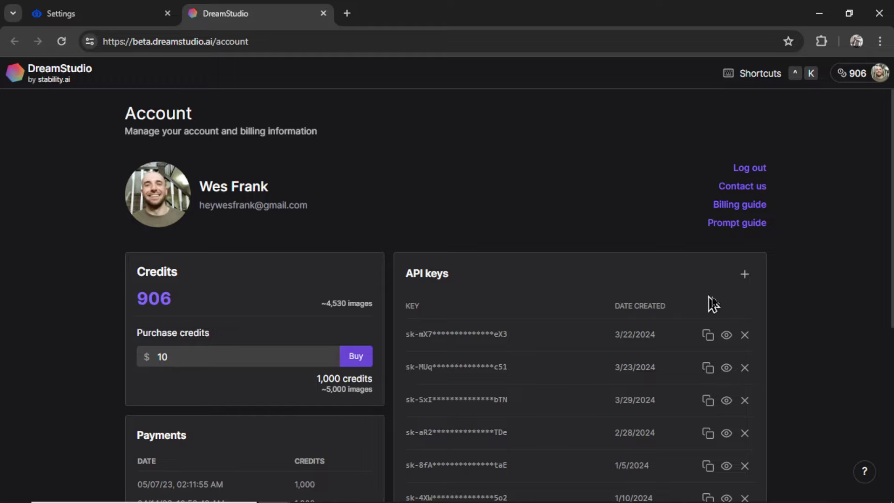
{"action": "left_click", "coordinate": [747, 278]}
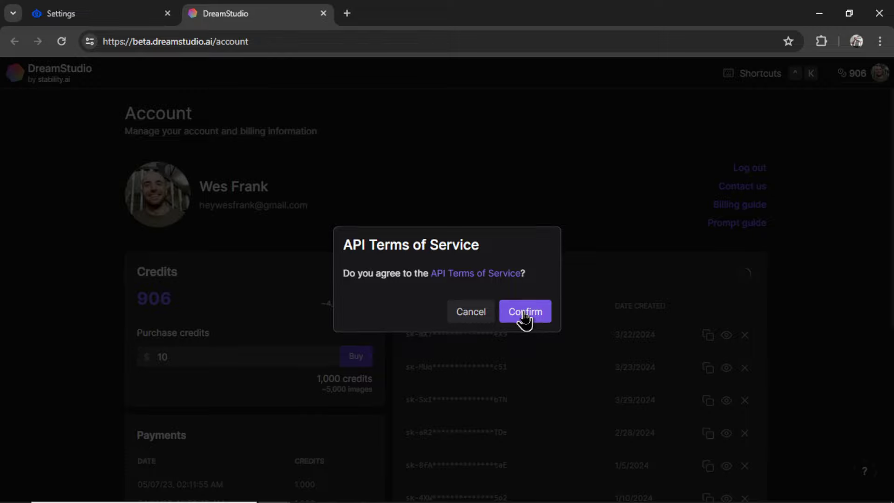
{"action": "left_click", "coordinate": [525, 316]}
{"action": "scroll", "coordinate": [707, 409], "scroll_direction": "down", "scroll_amount": 5}
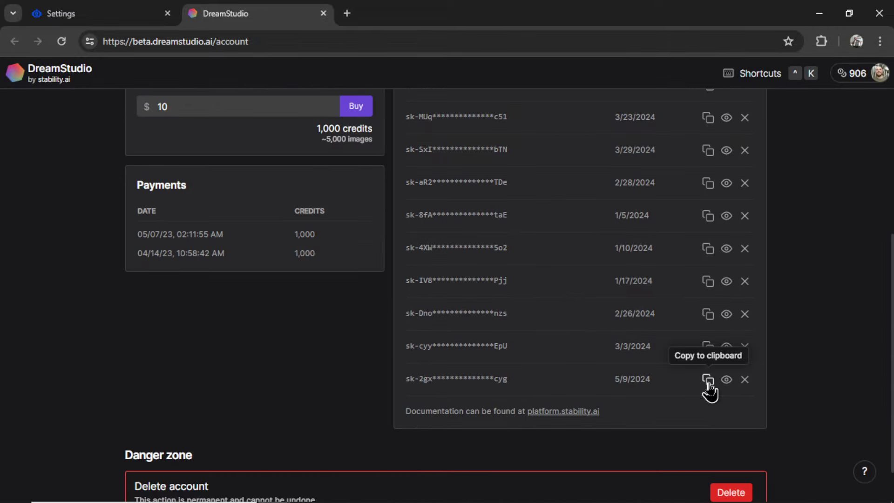
{"action": "left_click", "coordinate": [708, 383]}
{"action": "left_click", "coordinate": [523, 314]}
Replace the old Stable Diffusion 3 key in the agent with the new DreamStudio key
{"action": "key", "text": "ctrl+Tab"}
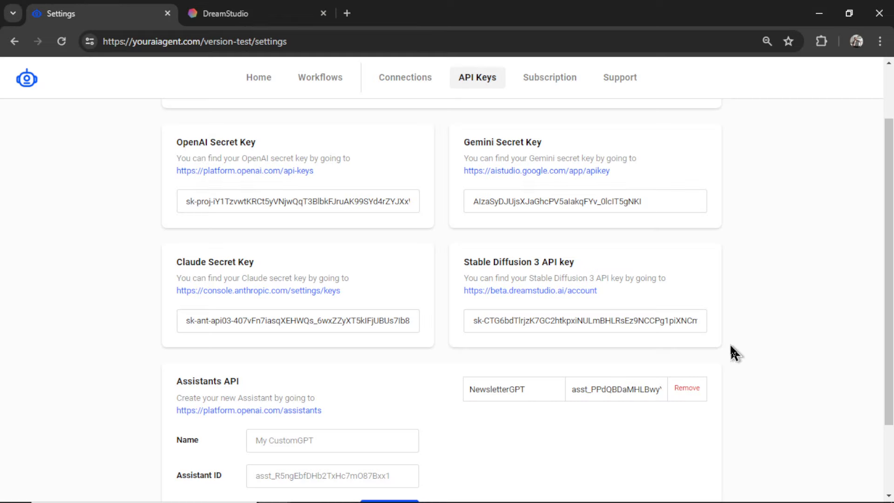
{"action": "triple_click", "coordinate": [613, 321]}
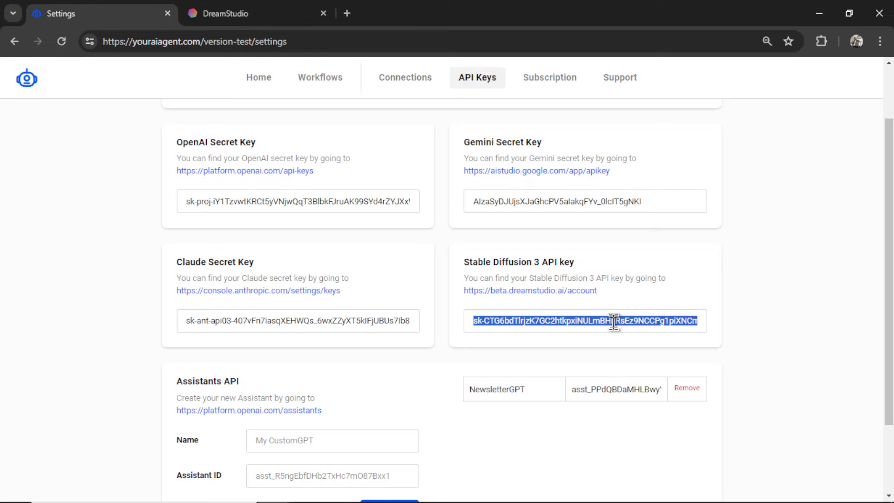
{"action": "key", "text": "ctrl+v"}
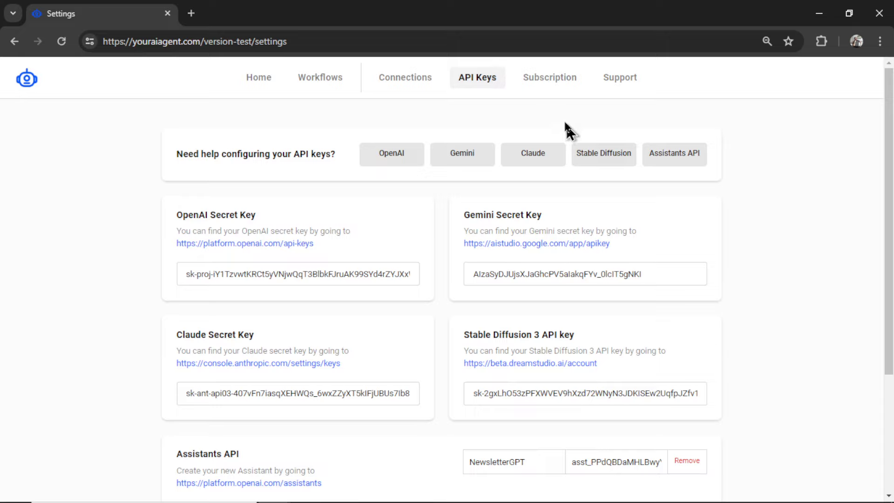
Open the Subscription settings and start subscribing to the AutoBlogger
{"action": "left_click", "coordinate": [550, 82]}
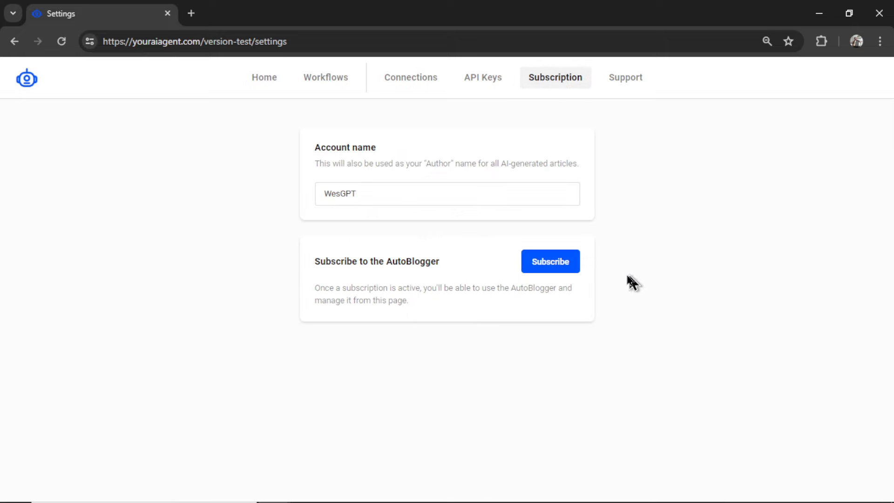
{"action": "left_click", "coordinate": [545, 263]}
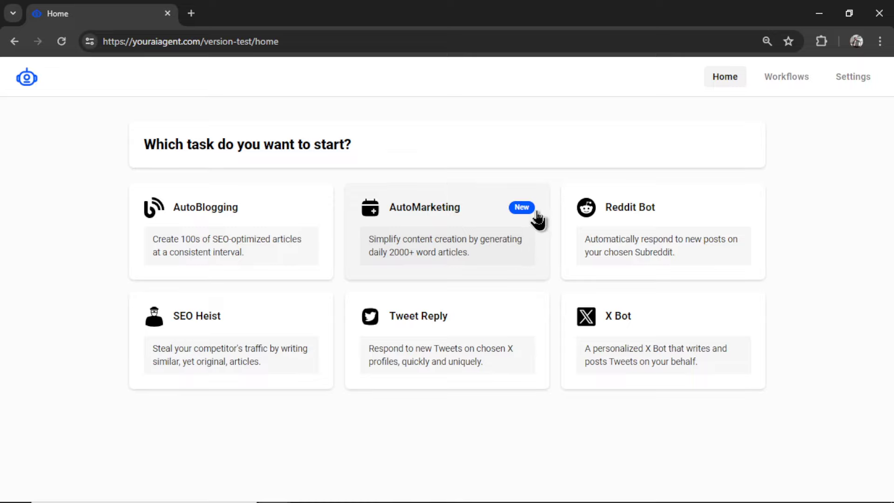
Open the AutoMarketing task from the Home page to reach its setup
{"action": "left_click", "coordinate": [470, 231]}
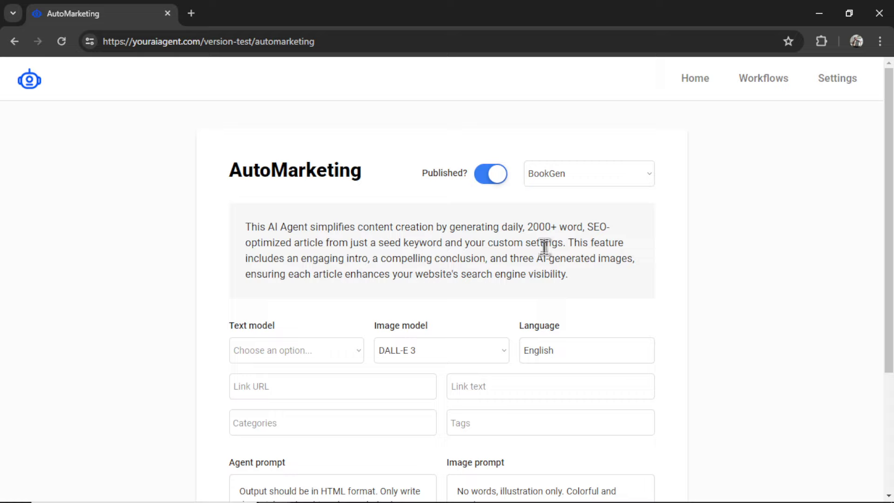
Keep BookGen as the site connection and toggle Published off and back on
{"action": "left_click", "coordinate": [638, 180]}
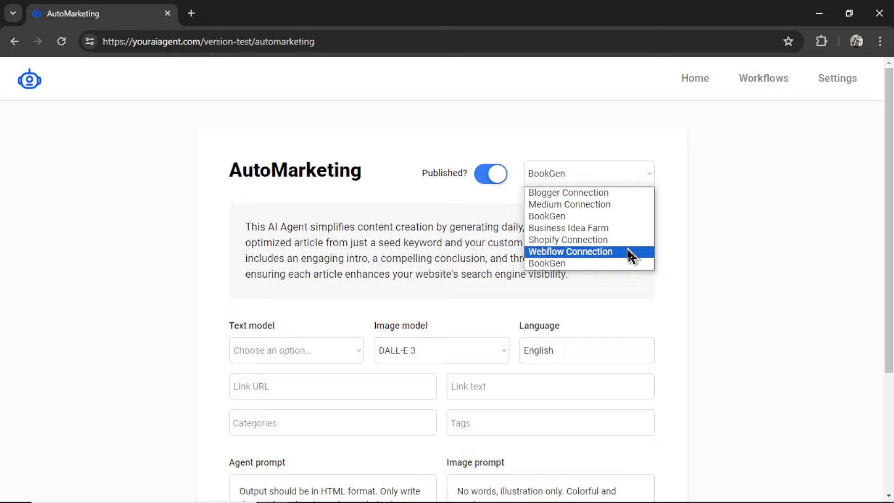
{"action": "left_click", "coordinate": [620, 265]}
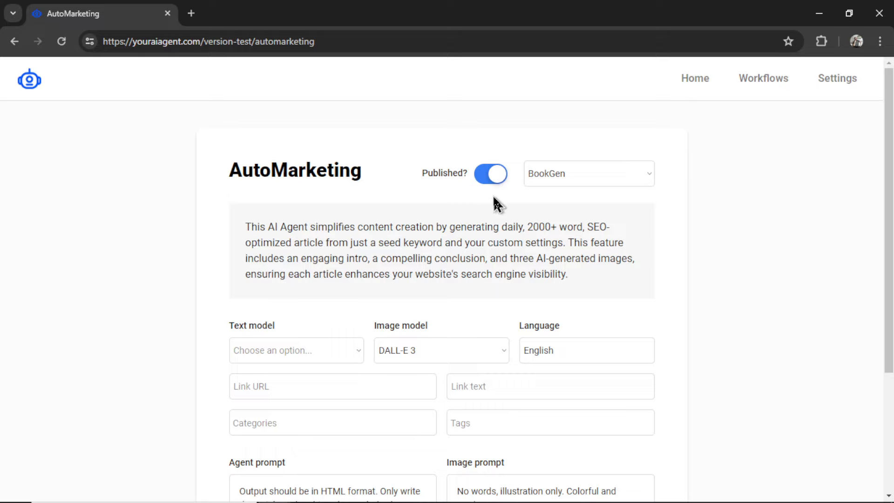
{"action": "left_click", "coordinate": [491, 176]}
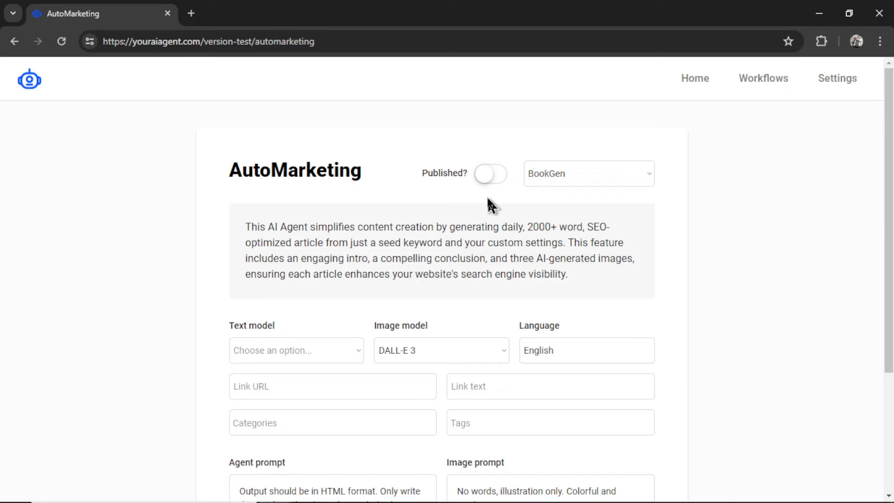
{"action": "left_click", "coordinate": [491, 177]}
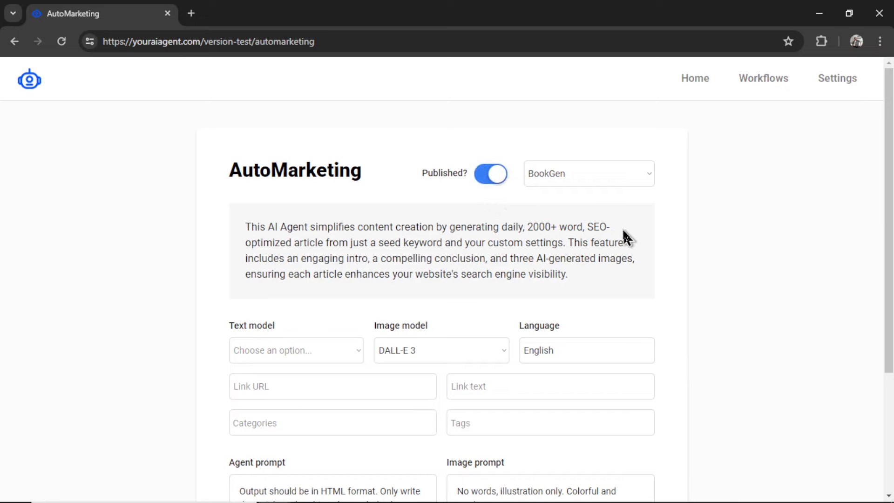
Choose GPT-4 Turbo as the text model and Stable Diffusion 3 as the image model
{"action": "scroll", "coordinate": [622, 237], "scroll_direction": "down", "scroll_amount": 2}
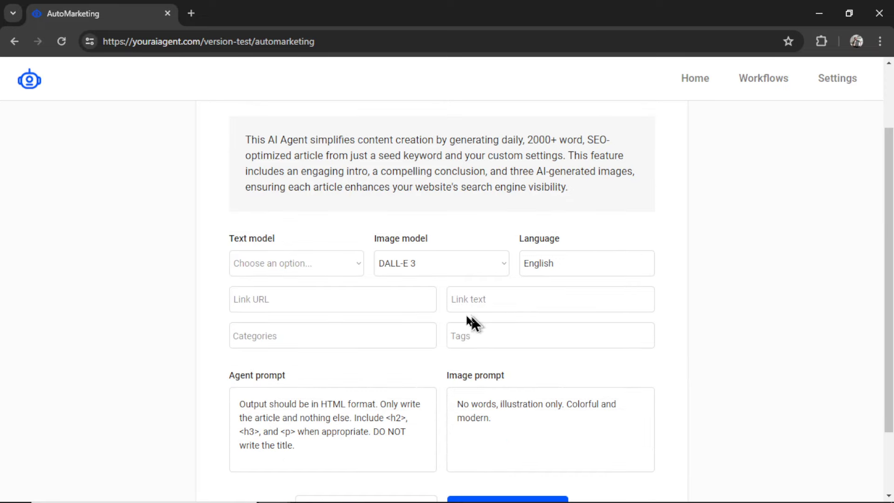
{"action": "left_click", "coordinate": [338, 268]}
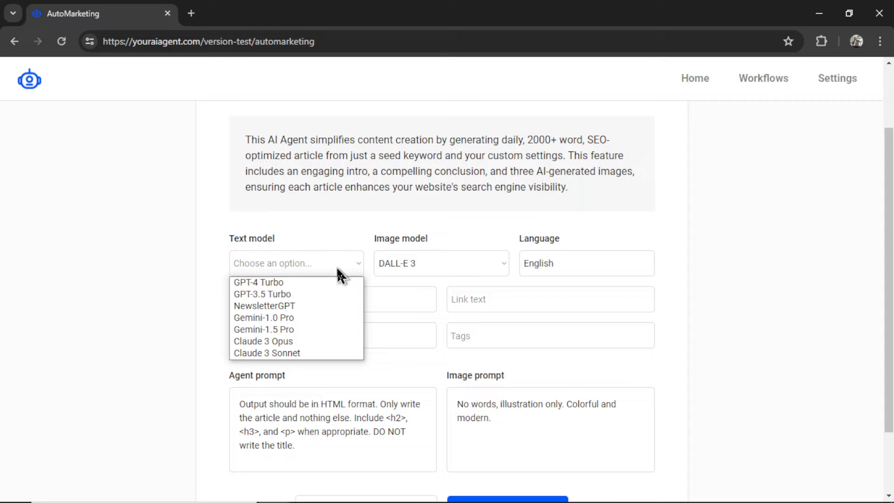
{"action": "left_click", "coordinate": [327, 291]}
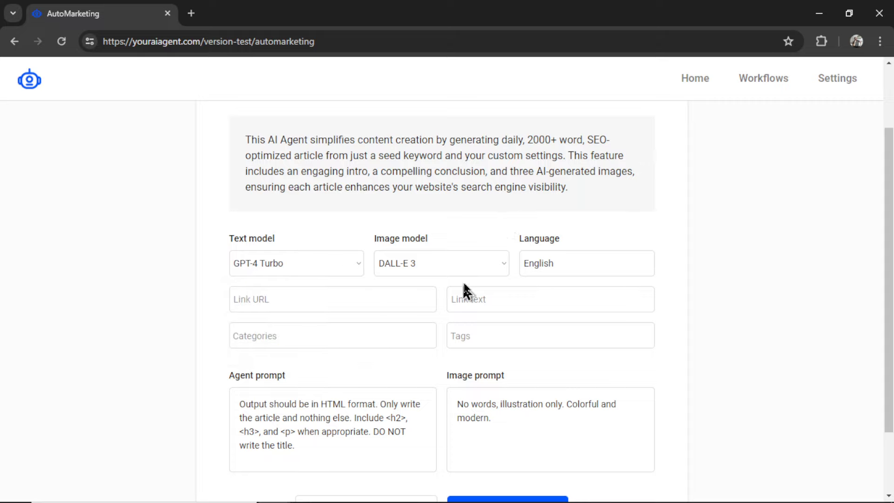
{"action": "left_click", "coordinate": [484, 272]}
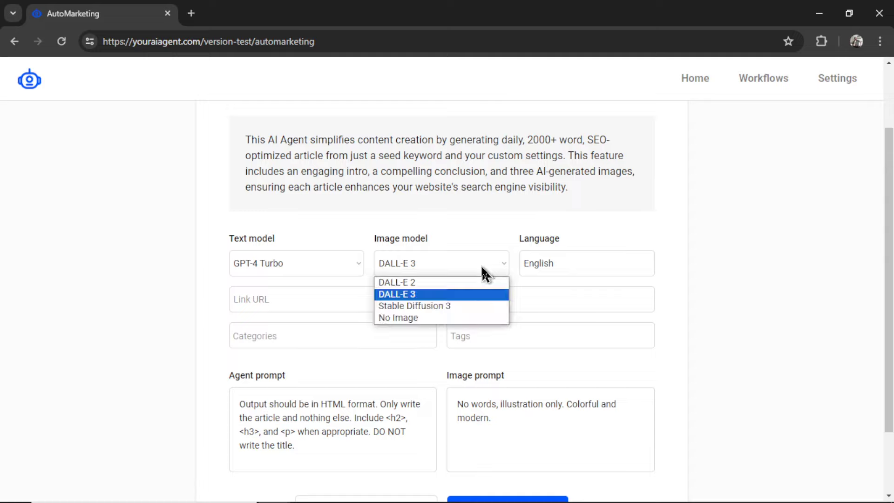
{"action": "left_click", "coordinate": [475, 304]}
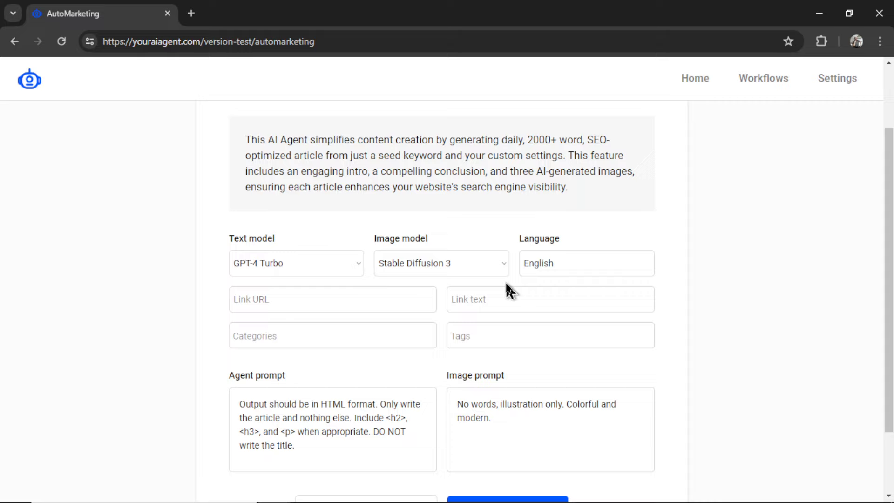
{"action": "left_click", "coordinate": [327, 301]}
{"action": "key", "text": "ctrl+v"}
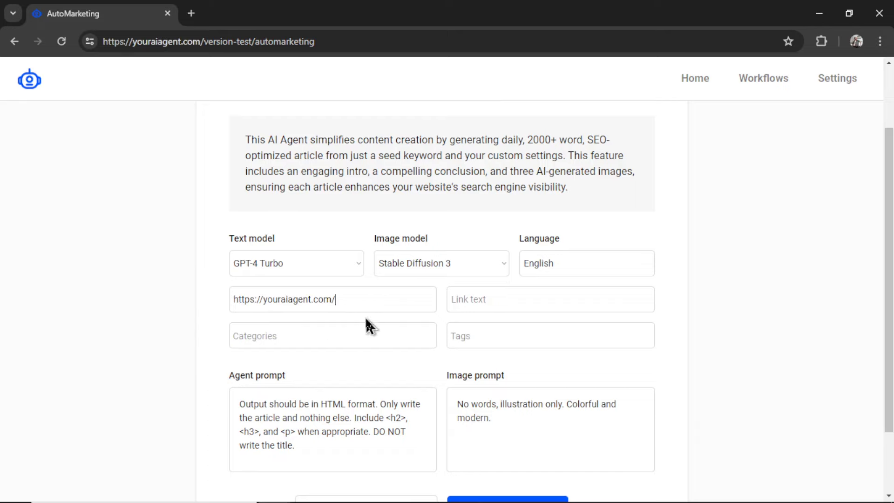
{"action": "left_click", "coordinate": [544, 302]}
{"action": "key", "text": "ctrl+v"}
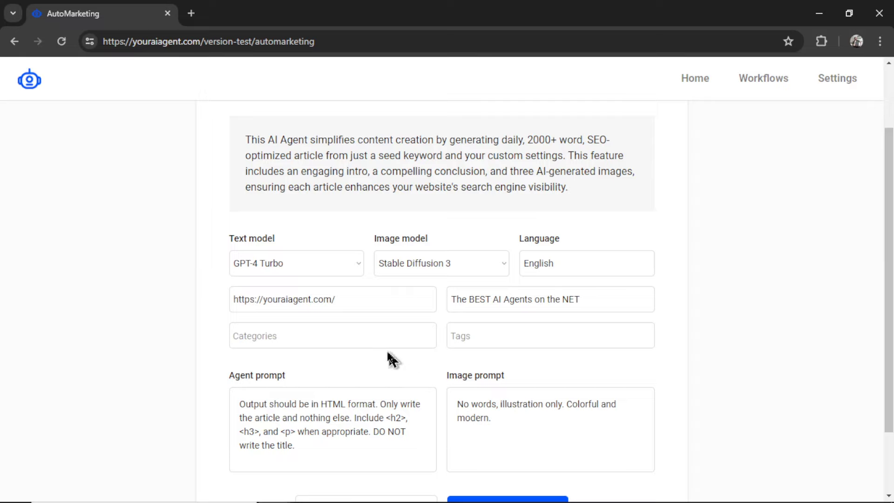
Set the article category to foodie and the tag to bags
{"action": "left_click", "coordinate": [350, 340]}
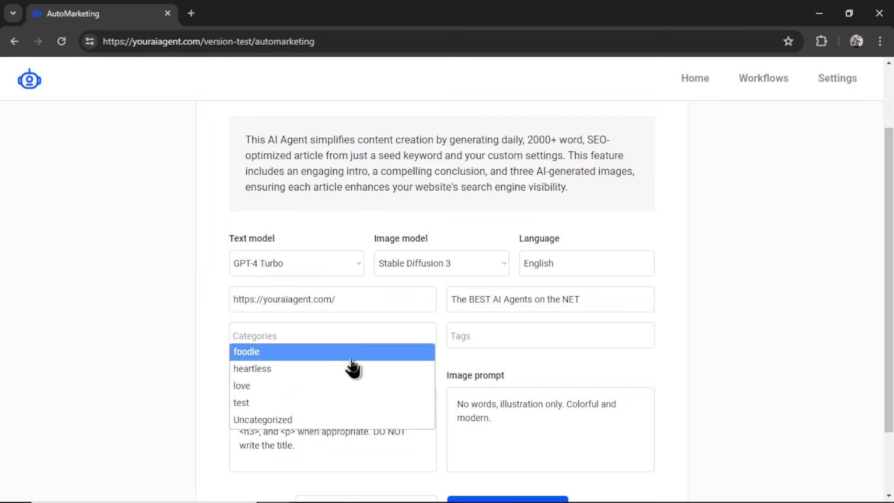
{"action": "left_click", "coordinate": [485, 334]}
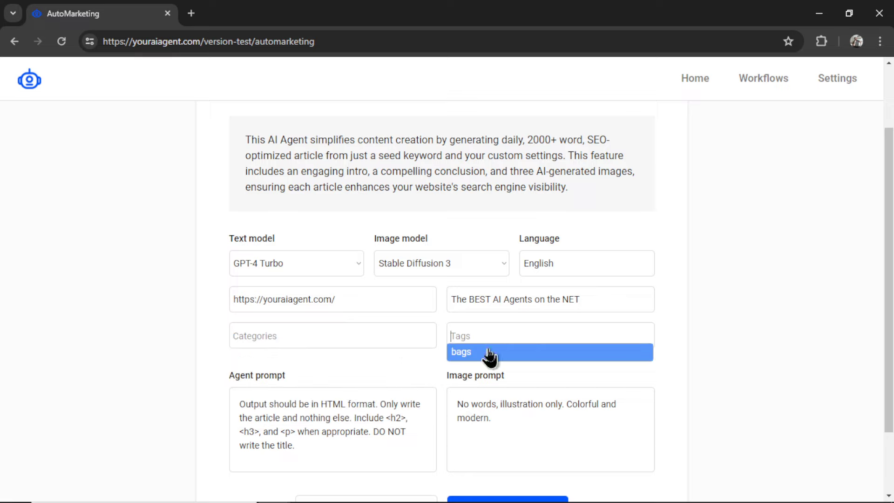
{"action": "left_click", "coordinate": [322, 338]}
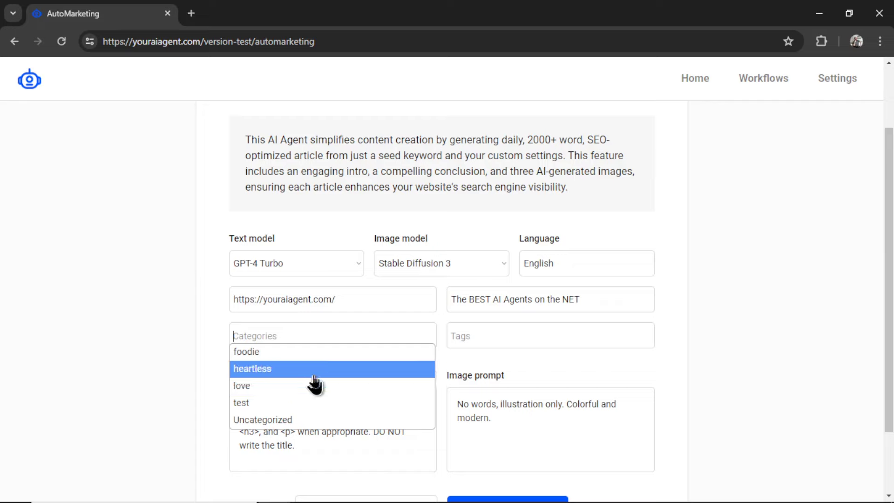
{"action": "left_click", "coordinate": [310, 355]}
{"action": "left_click", "coordinate": [484, 333]}
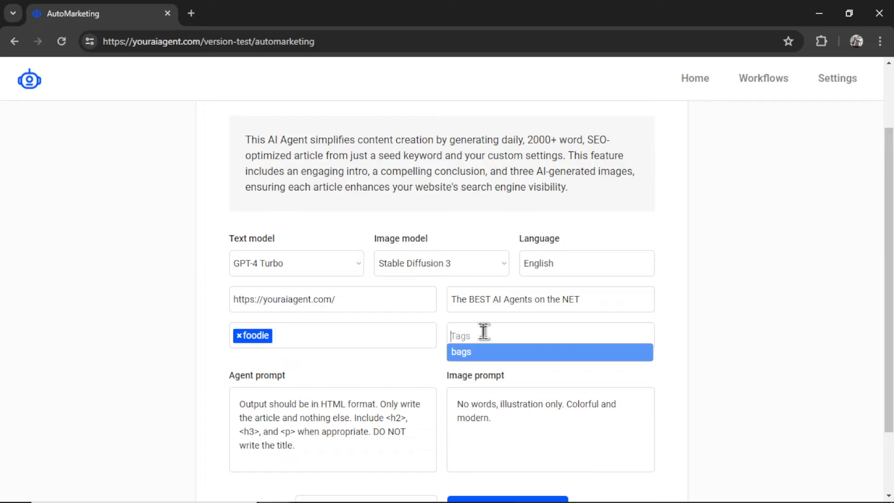
{"action": "left_click", "coordinate": [490, 354]}
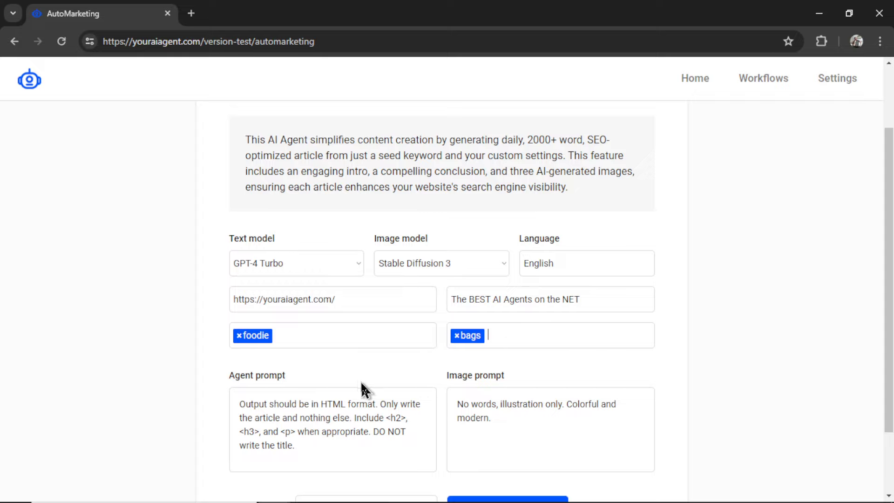
{"action": "left_click", "coordinate": [457, 342]}
{"action": "scroll", "coordinate": [665, 340], "scroll_direction": "down", "scroll_amount": 3}
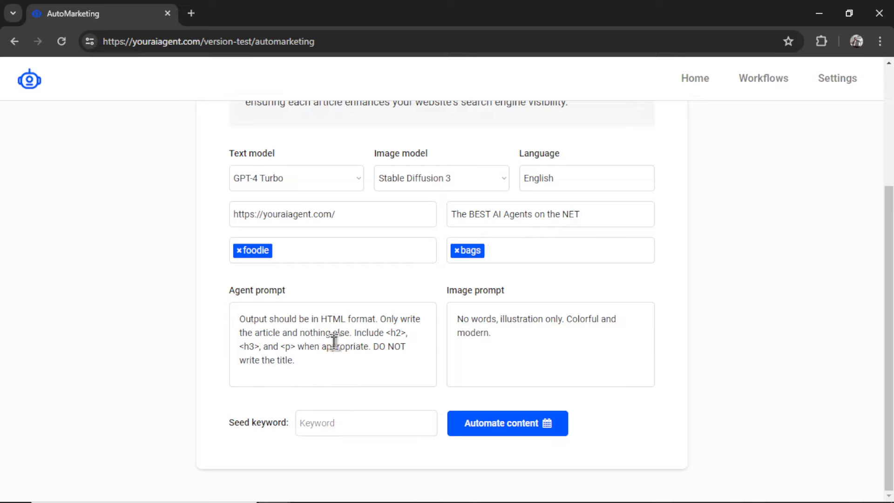
Place the cursor at the end of the Agent prompt text box
{"action": "left_click", "coordinate": [337, 365]}
Replace the Agent prompt with 'You are a COMEDIAN. Write funny articles only.'
{"action": "left_click_drag", "start_coordinate": [305, 360], "coordinate": [235, 311]}
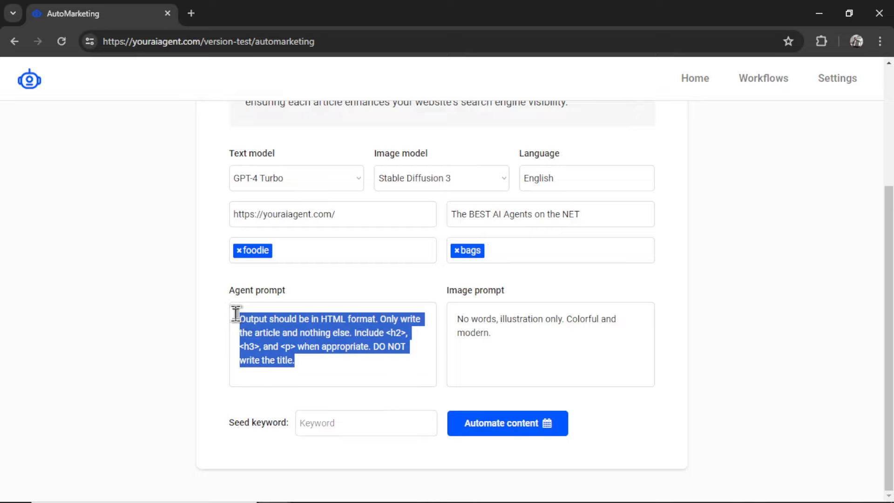
{"action": "type", "text": "You are a COMEDIAN. Write funny articles only."}
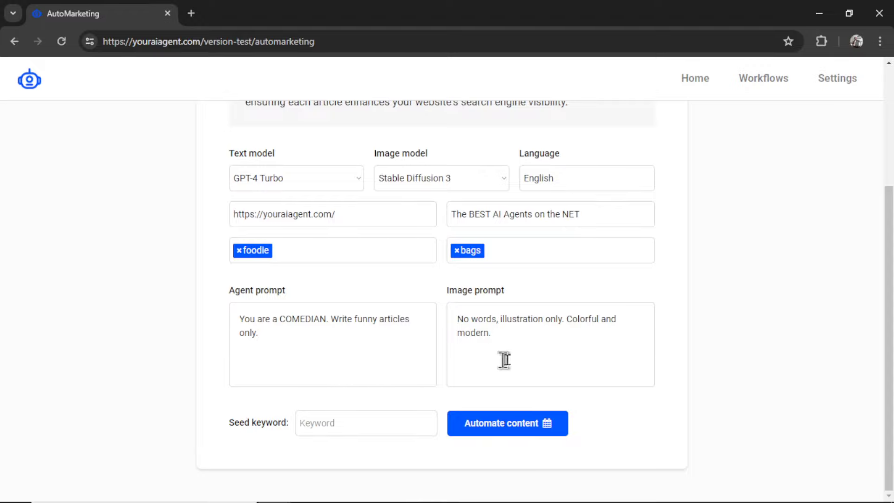
{"action": "left_click", "coordinate": [562, 339]}
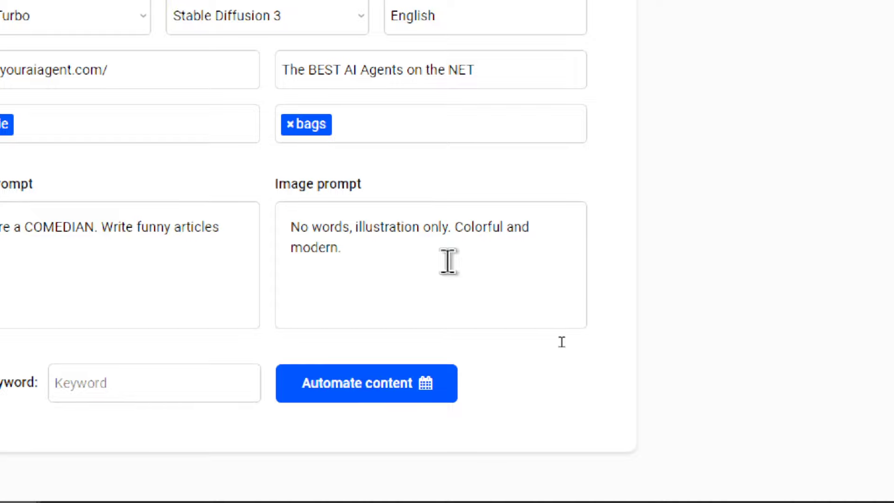
{"action": "type", "text": "Photorealistic"}
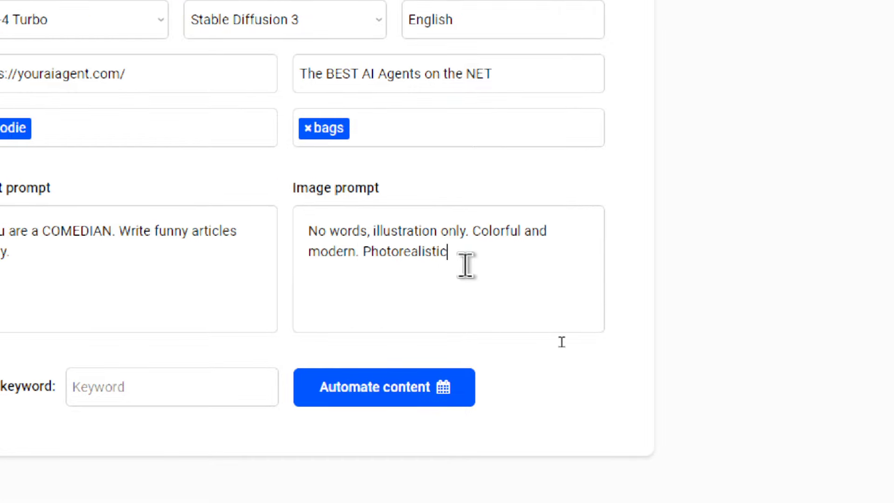
{"action": "type", "text": ". Kodak camera"}
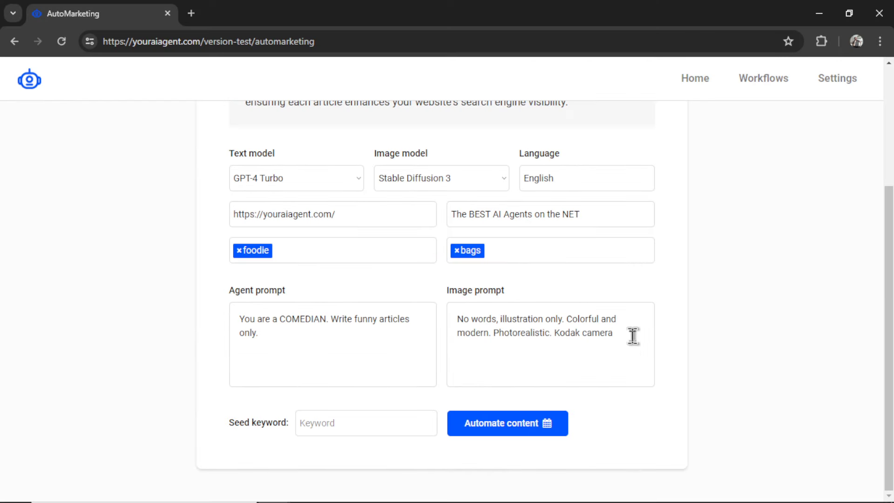
{"action": "left_click_drag", "start_coordinate": [633, 336], "coordinate": [497, 333]}
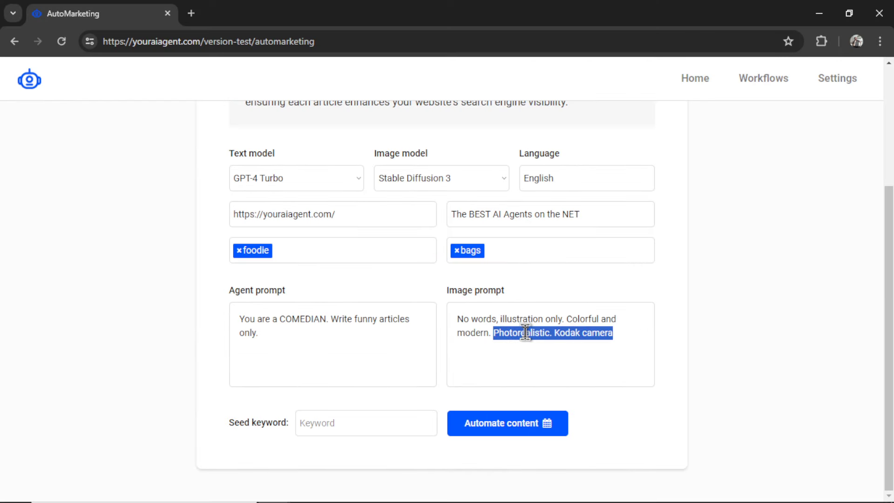
{"action": "key", "text": "BackSpace"}
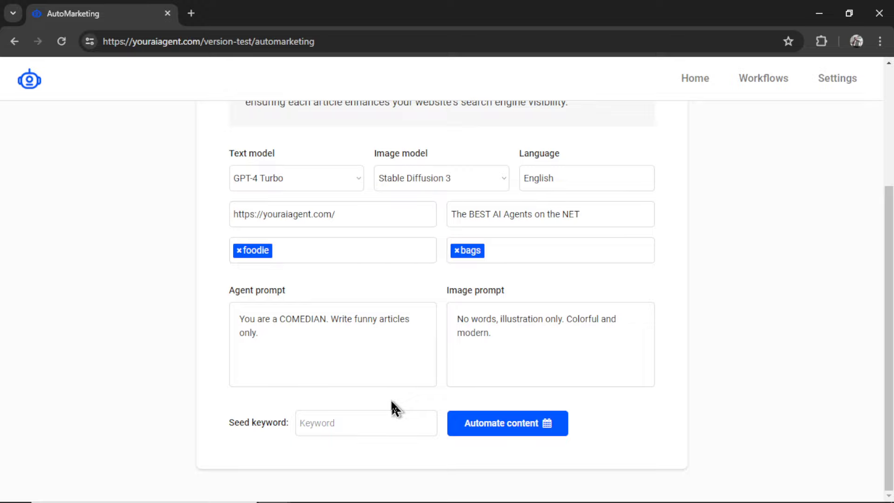
Enter 'web hosting' as the seed keyword and start the automated content workflow
{"action": "type", "text": "web hosting"}
{"action": "left_click", "coordinate": [547, 430]}
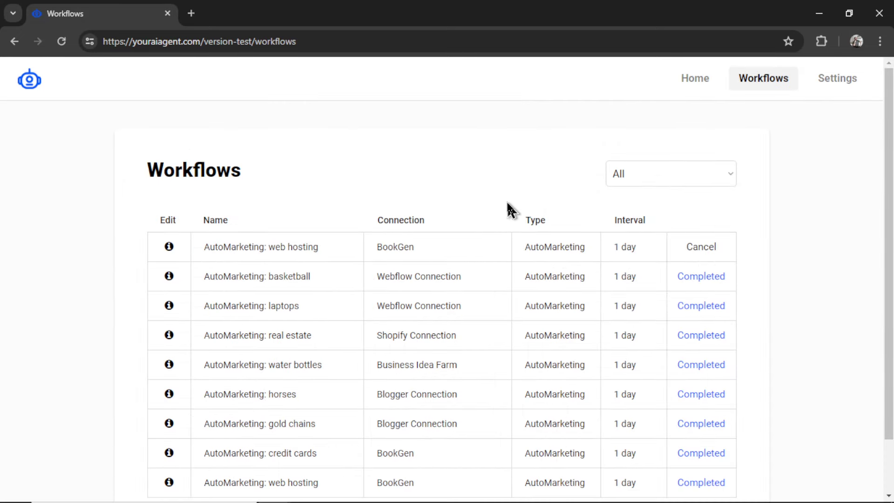
{"action": "left_click", "coordinate": [339, 247]}
In the web hosting workflow's settings, keep GPT-4 Turbo and turn Published off
{"action": "left_click", "coordinate": [169, 249]}
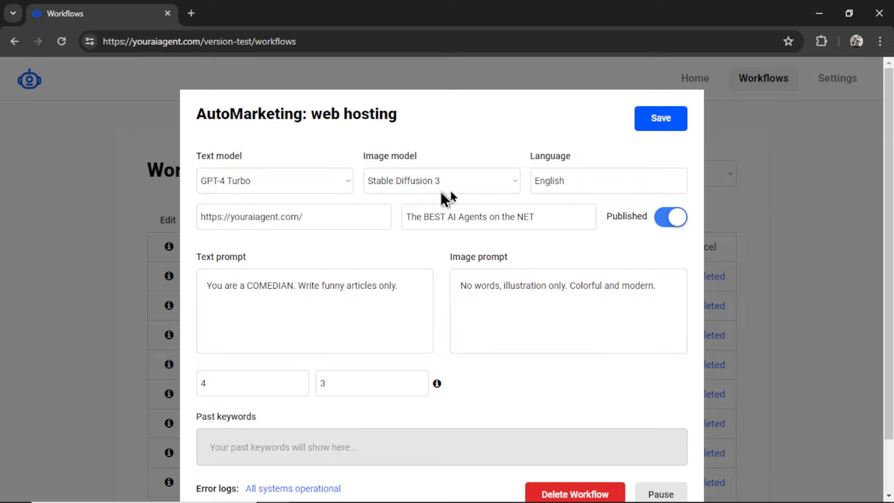
{"action": "left_click", "coordinate": [315, 181]}
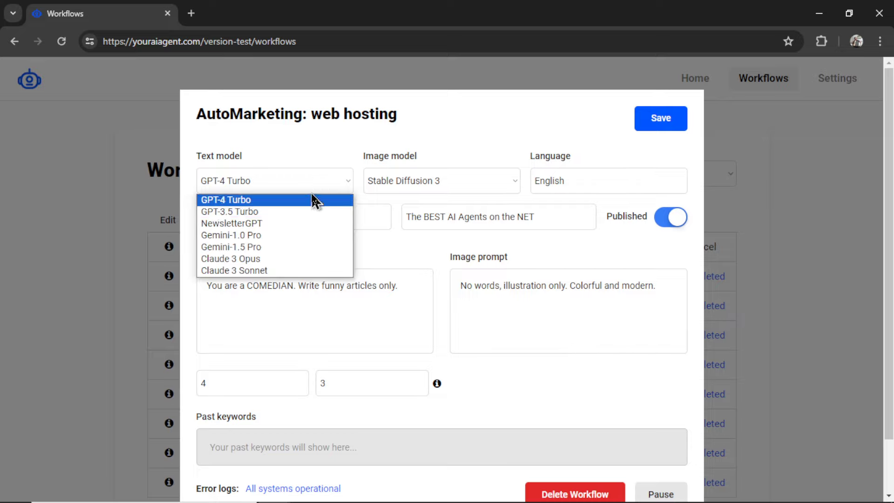
{"action": "left_click", "coordinate": [315, 200]}
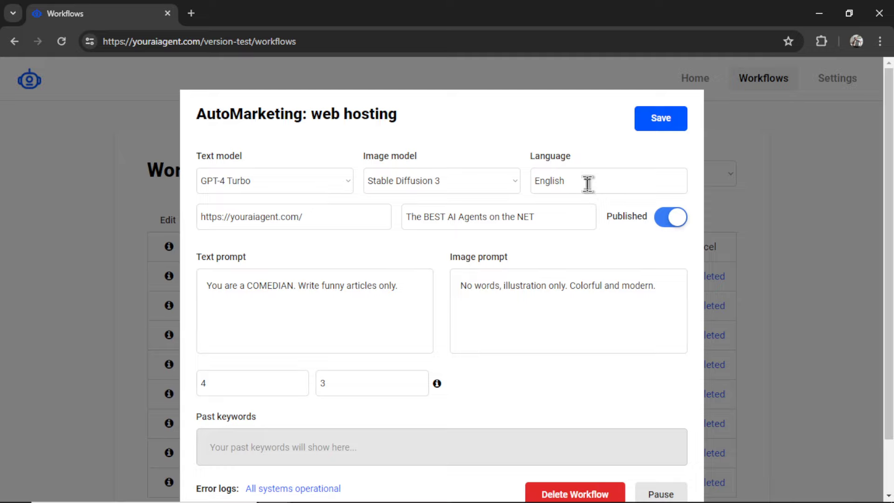
{"action": "left_click", "coordinate": [672, 223]}
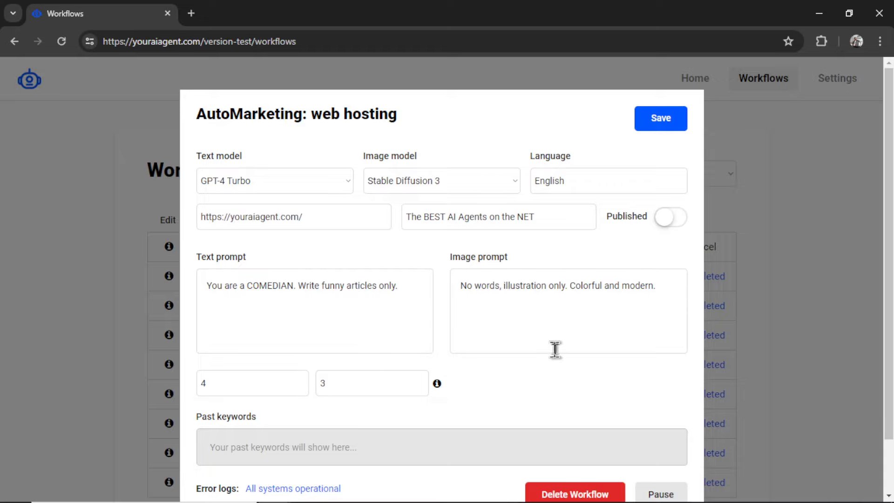
{"action": "scroll", "coordinate": [555, 349], "scroll_direction": "down", "scroll_amount": 2}
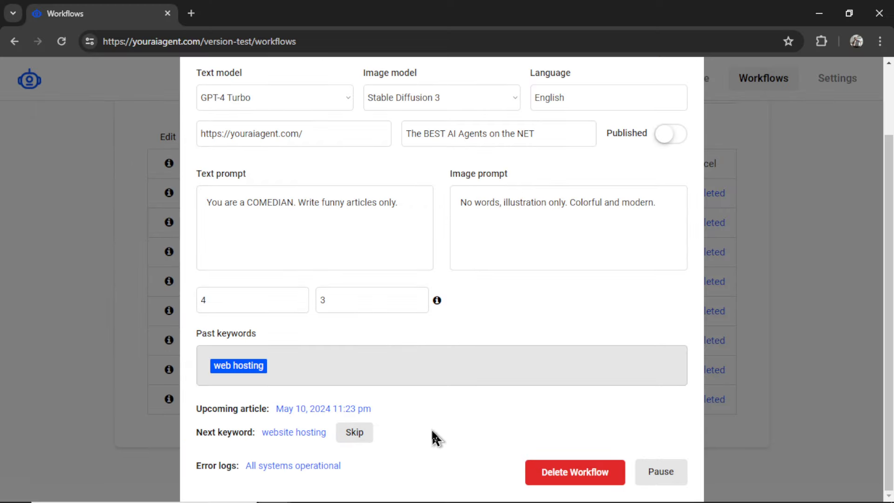
Skip website hosting, free website hosting, free web hosting and best wordpress hosting as next keywords
{"action": "left_click", "coordinate": [356, 438]}
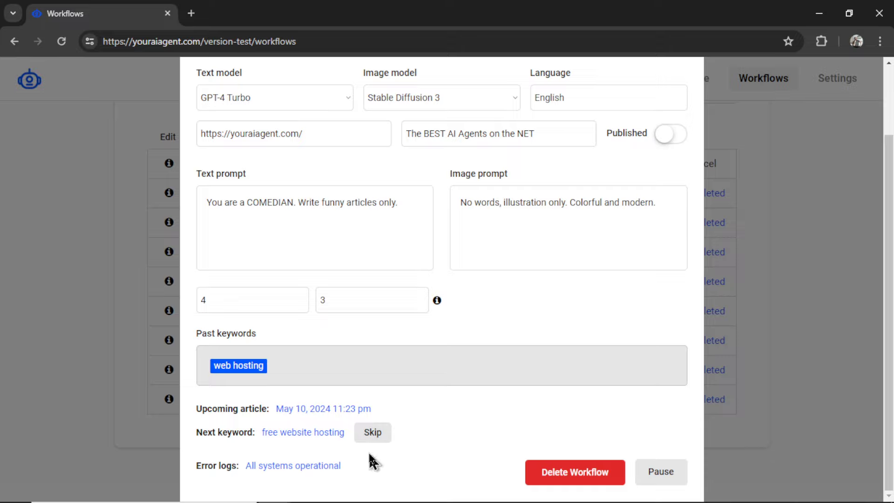
{"action": "left_click", "coordinate": [373, 438]}
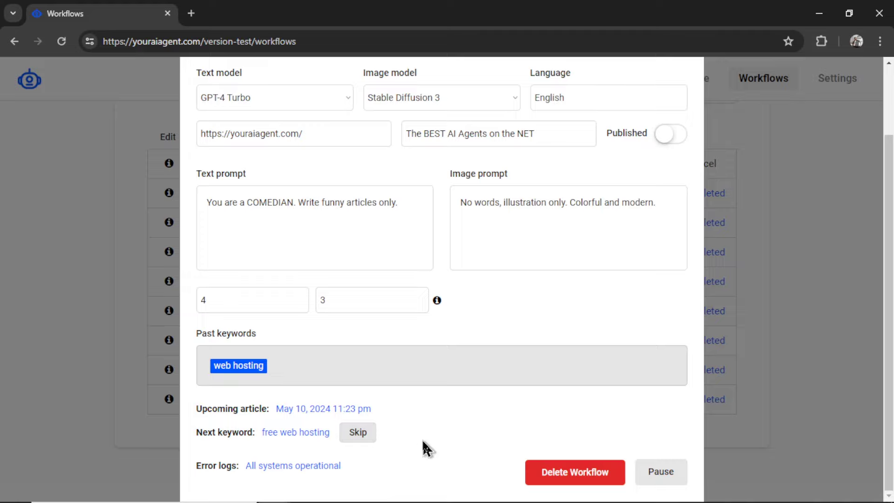
{"action": "left_click", "coordinate": [360, 435]}
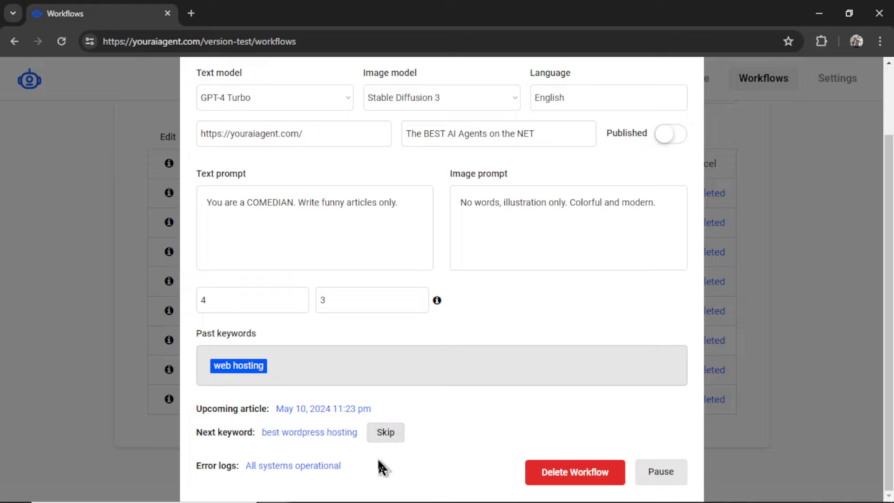
{"action": "left_click", "coordinate": [380, 435]}
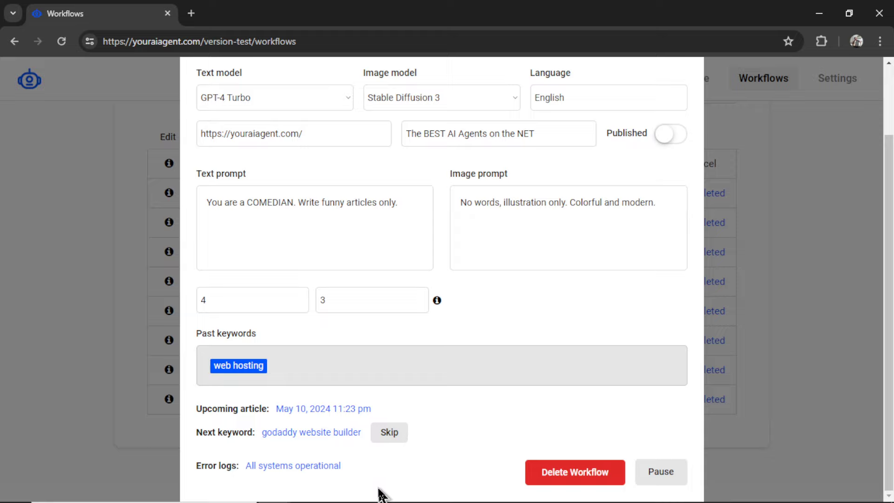
{"action": "left_click_drag", "start_coordinate": [346, 466], "coordinate": [198, 469]}
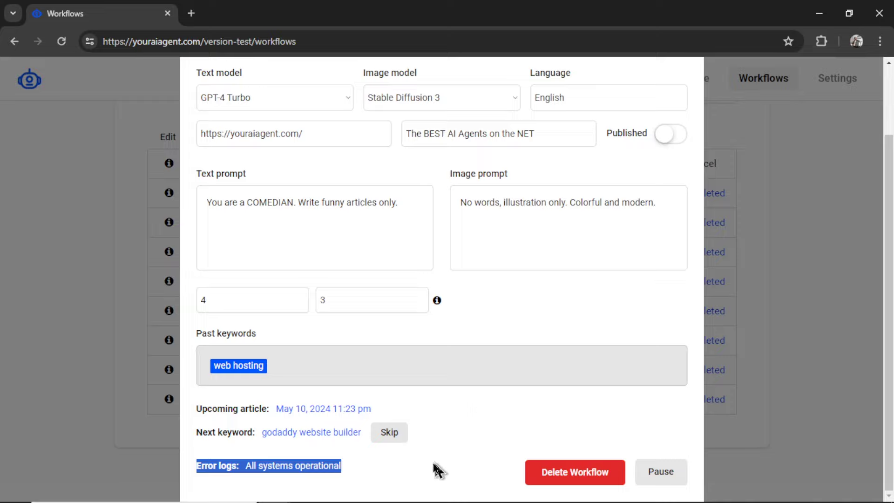
{"action": "left_click", "coordinate": [501, 345]}
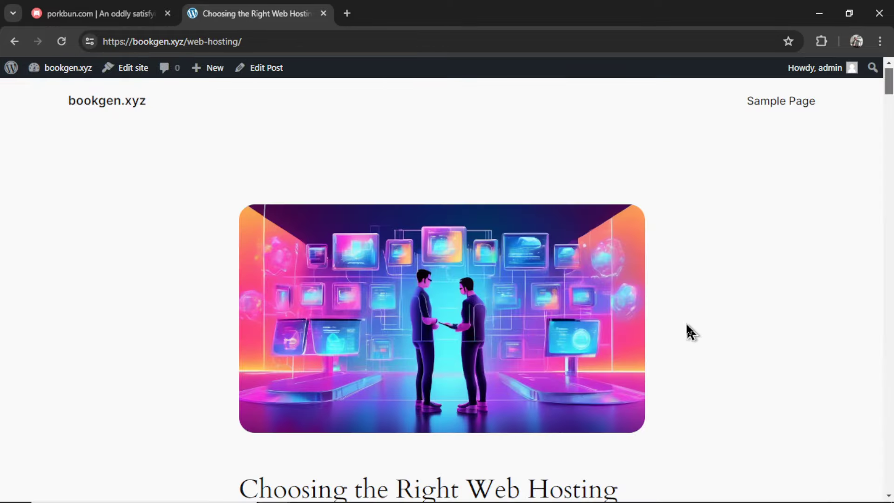
Highlight the bold 'web hosting' keywords in the article
{"action": "left_click_drag", "start_coordinate": [888, 84], "coordinate": [890, 125]}
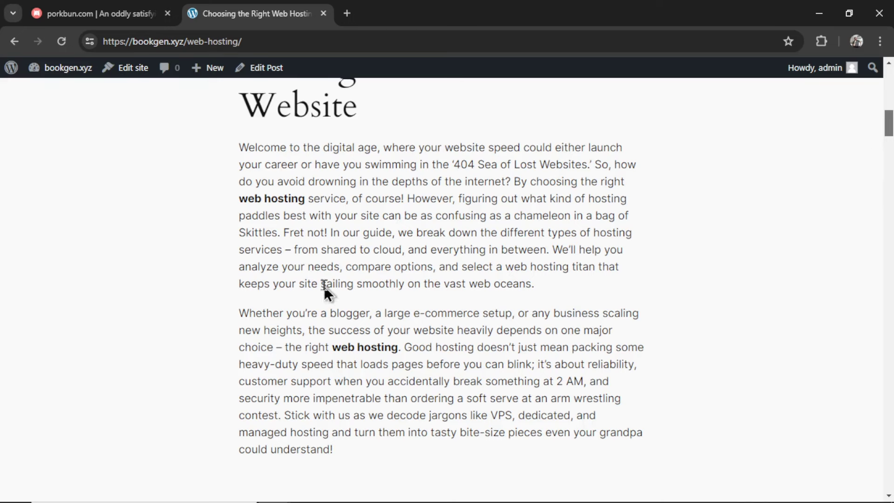
{"action": "left_click_drag", "start_coordinate": [305, 199], "coordinate": [239, 201]}
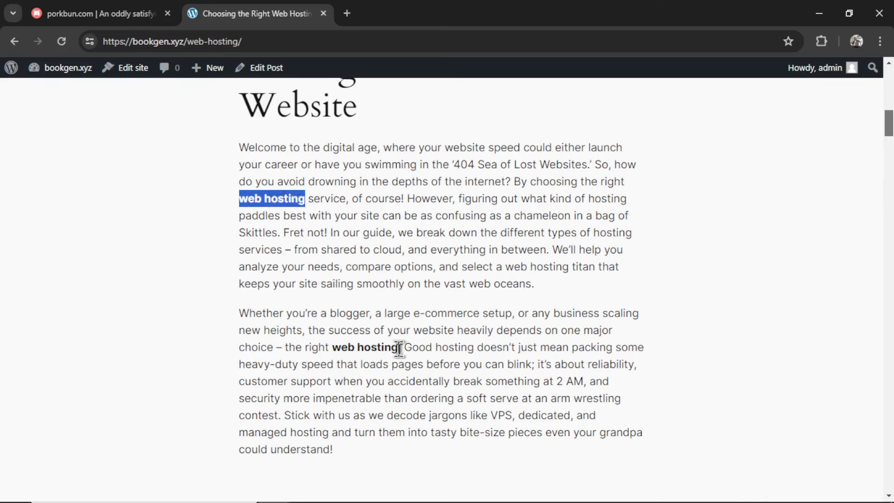
{"action": "left_click_drag", "start_coordinate": [401, 347], "coordinate": [398, 347]}
{"action": "left_click_drag", "start_coordinate": [398, 347], "coordinate": [344, 347]}
Scroll to the post's end and follow 'The BEST AI Agents on the NET' link
{"action": "scroll", "coordinate": [445, 289], "scroll_direction": "down", "scroll_amount": 10}
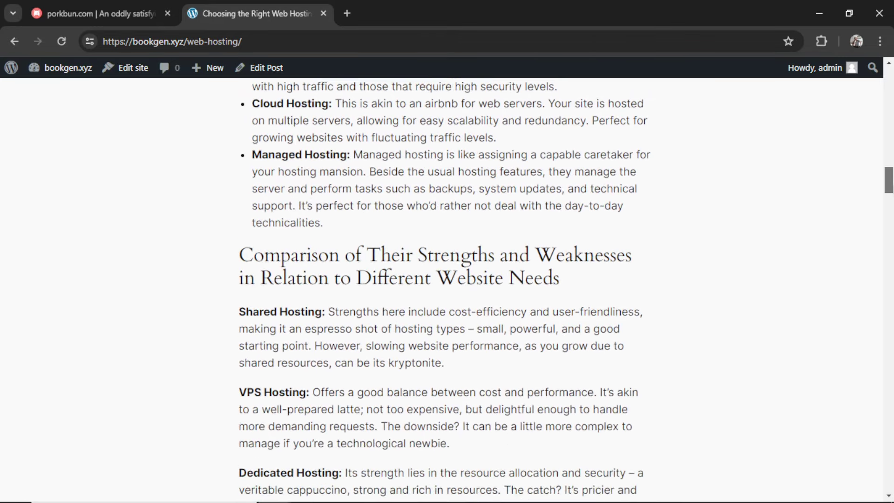
{"action": "scroll", "coordinate": [445, 289], "scroll_direction": "down", "scroll_amount": 12}
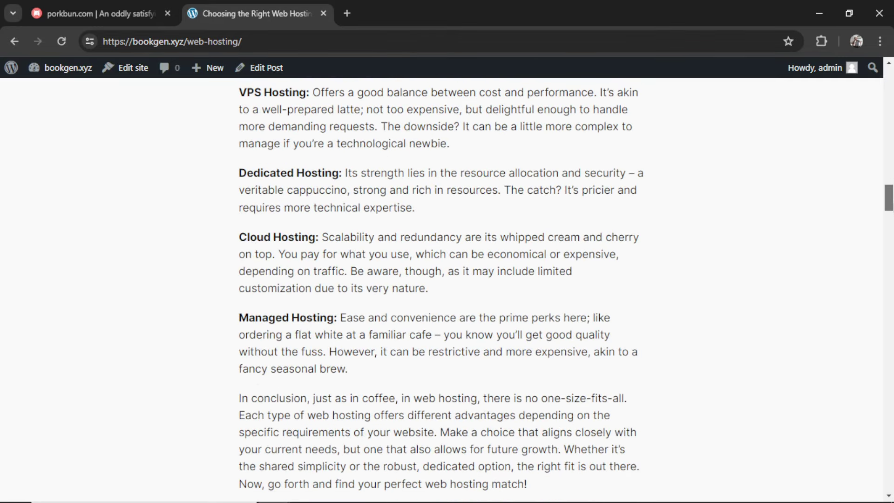
{"action": "scroll", "coordinate": [443, 289], "scroll_direction": "down", "scroll_amount": 1}
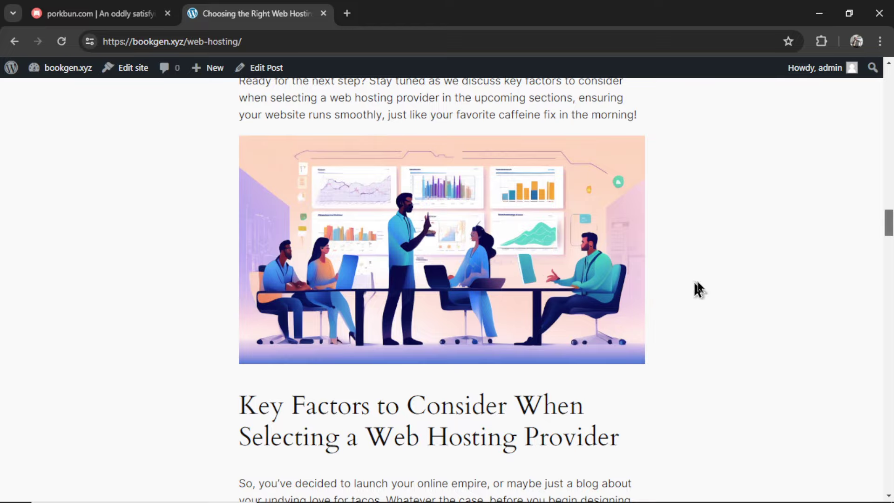
{"action": "left_click_drag", "start_coordinate": [888, 218], "coordinate": [889, 320]}
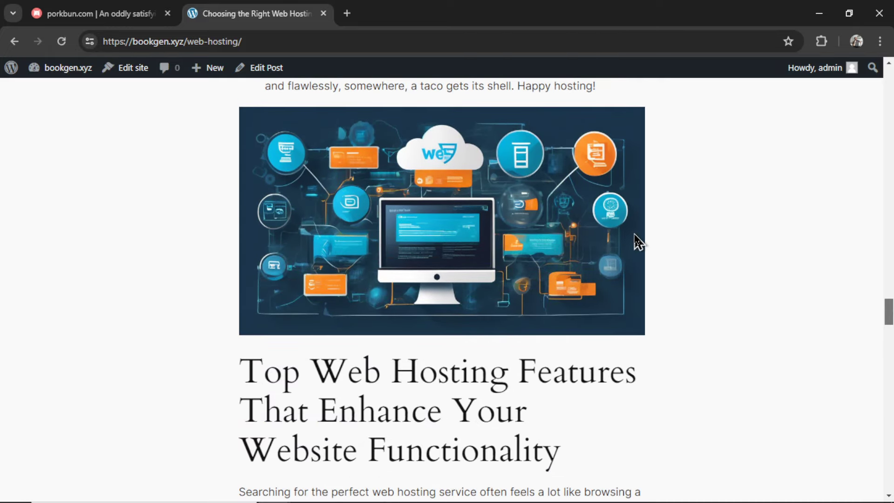
{"action": "scroll", "coordinate": [654, 250], "scroll_direction": "down", "scroll_amount": 10}
{"action": "scroll", "coordinate": [654, 249], "scroll_direction": "down", "scroll_amount": 13}
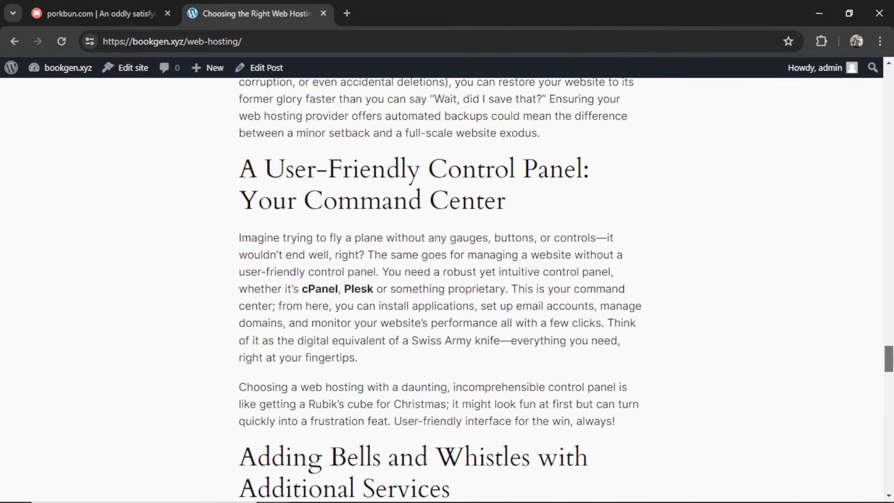
{"action": "scroll", "coordinate": [654, 250], "scroll_direction": "down", "scroll_amount": 12}
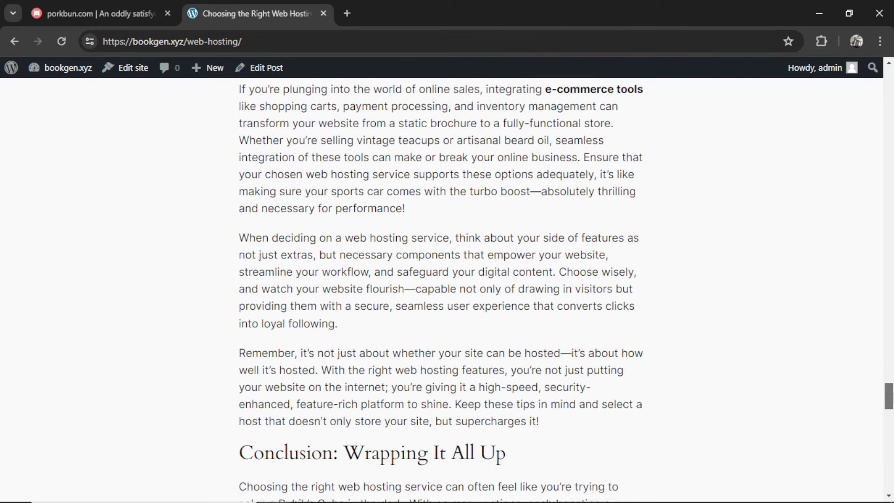
{"action": "scroll", "coordinate": [447, 288], "scroll_direction": "down", "scroll_amount": 4}
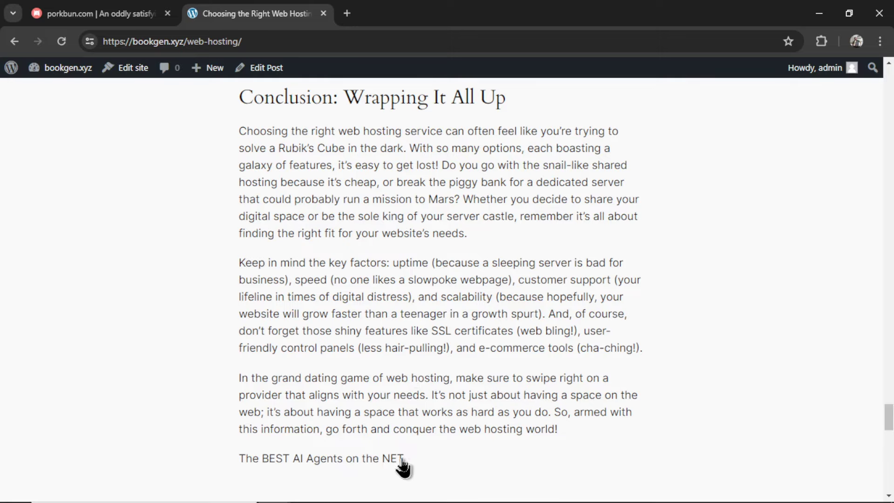
{"action": "left_click", "coordinate": [373, 463]}
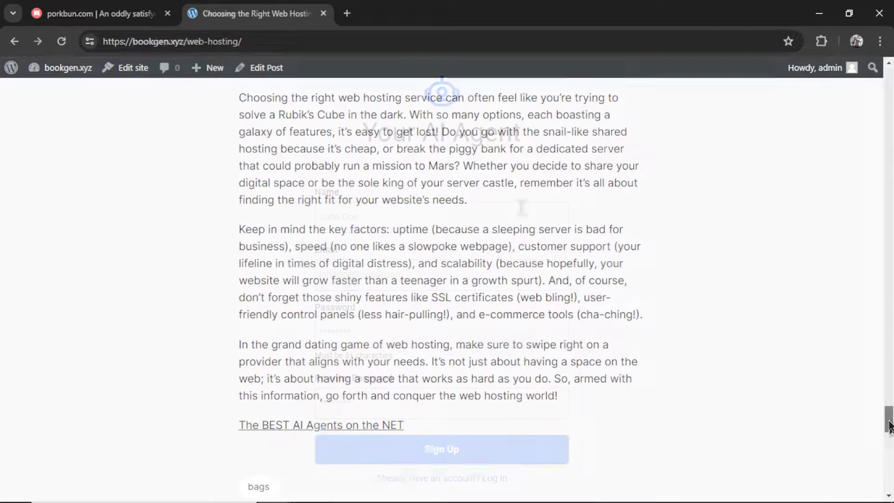
Drag the scrollbar back to the top of the youraiagent.com sign-up page
{"action": "left_click_drag", "start_coordinate": [888, 419], "coordinate": [888, 84]}
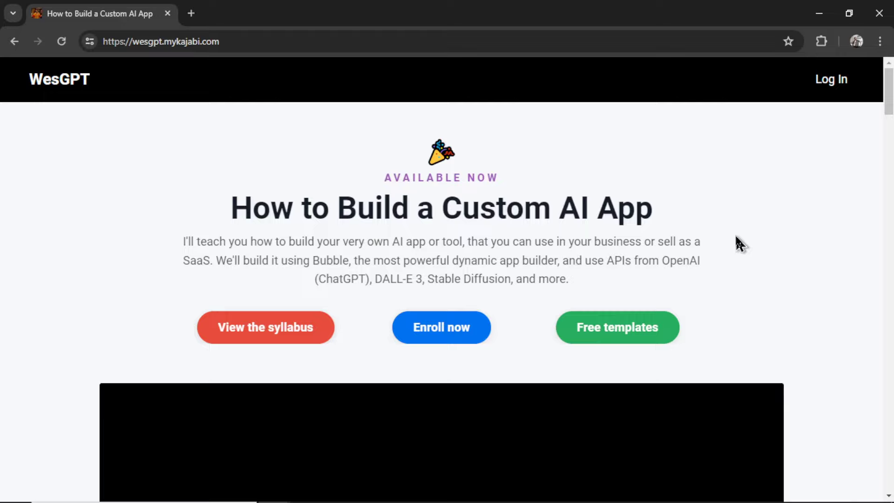
Go back to the bookgen.xyz post 'Choosing the Right Web Hosting Service for Your Website'
{"action": "key", "text": "alt+Left"}
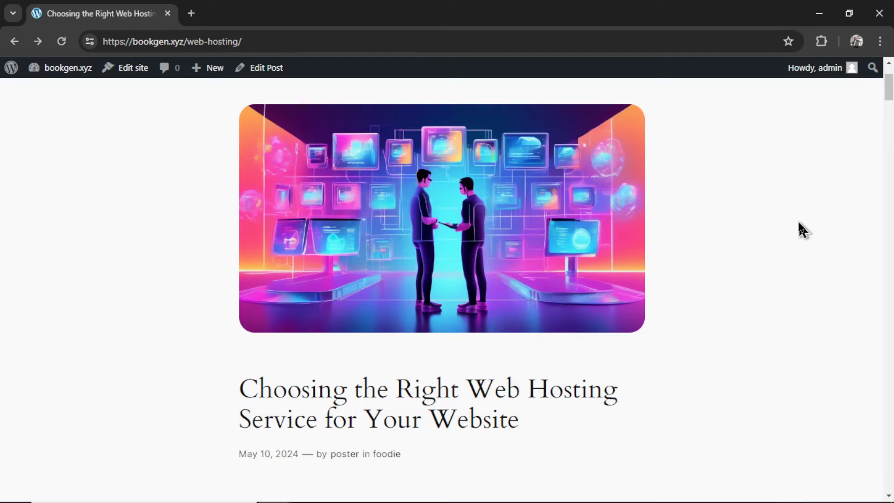